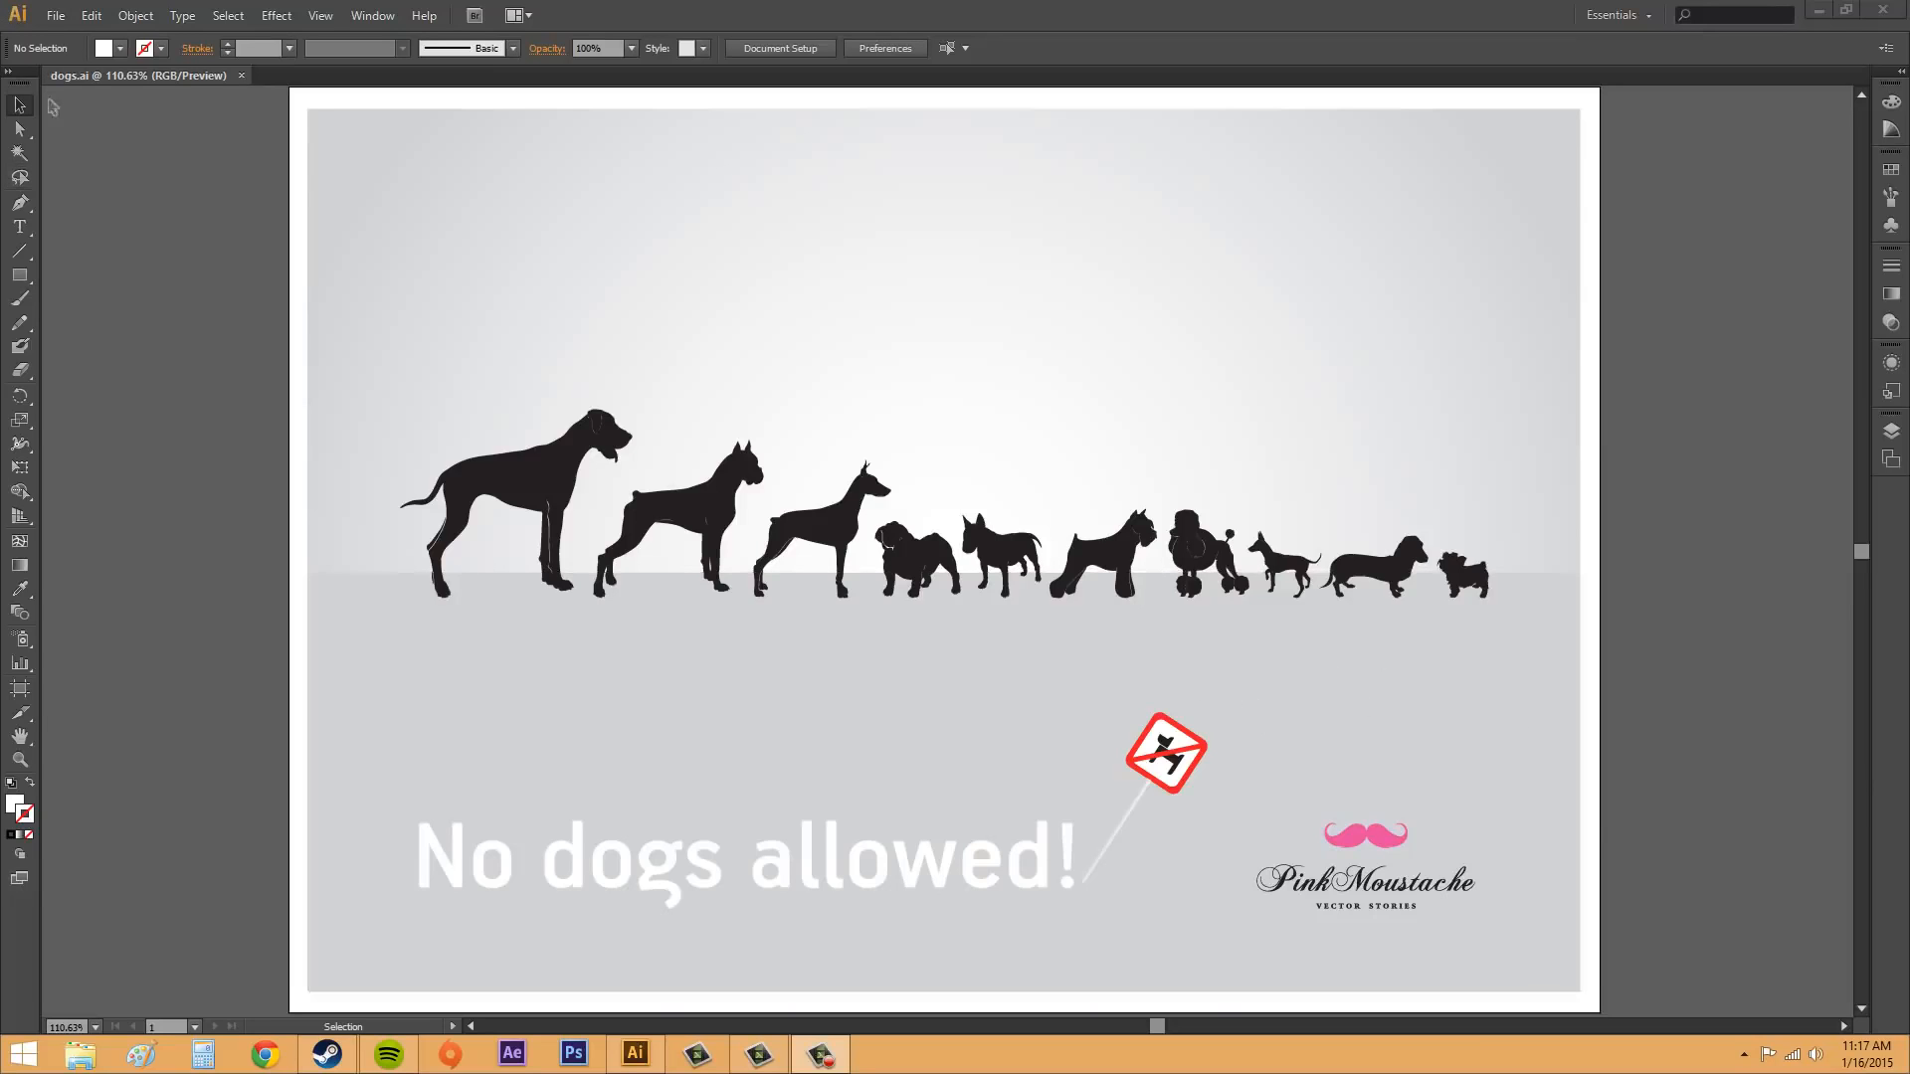
Step: With the Selection tool, select several dog silhouettes one after another, ending with the background rectangle
{"action": "left_click", "coordinate": [21, 110]}
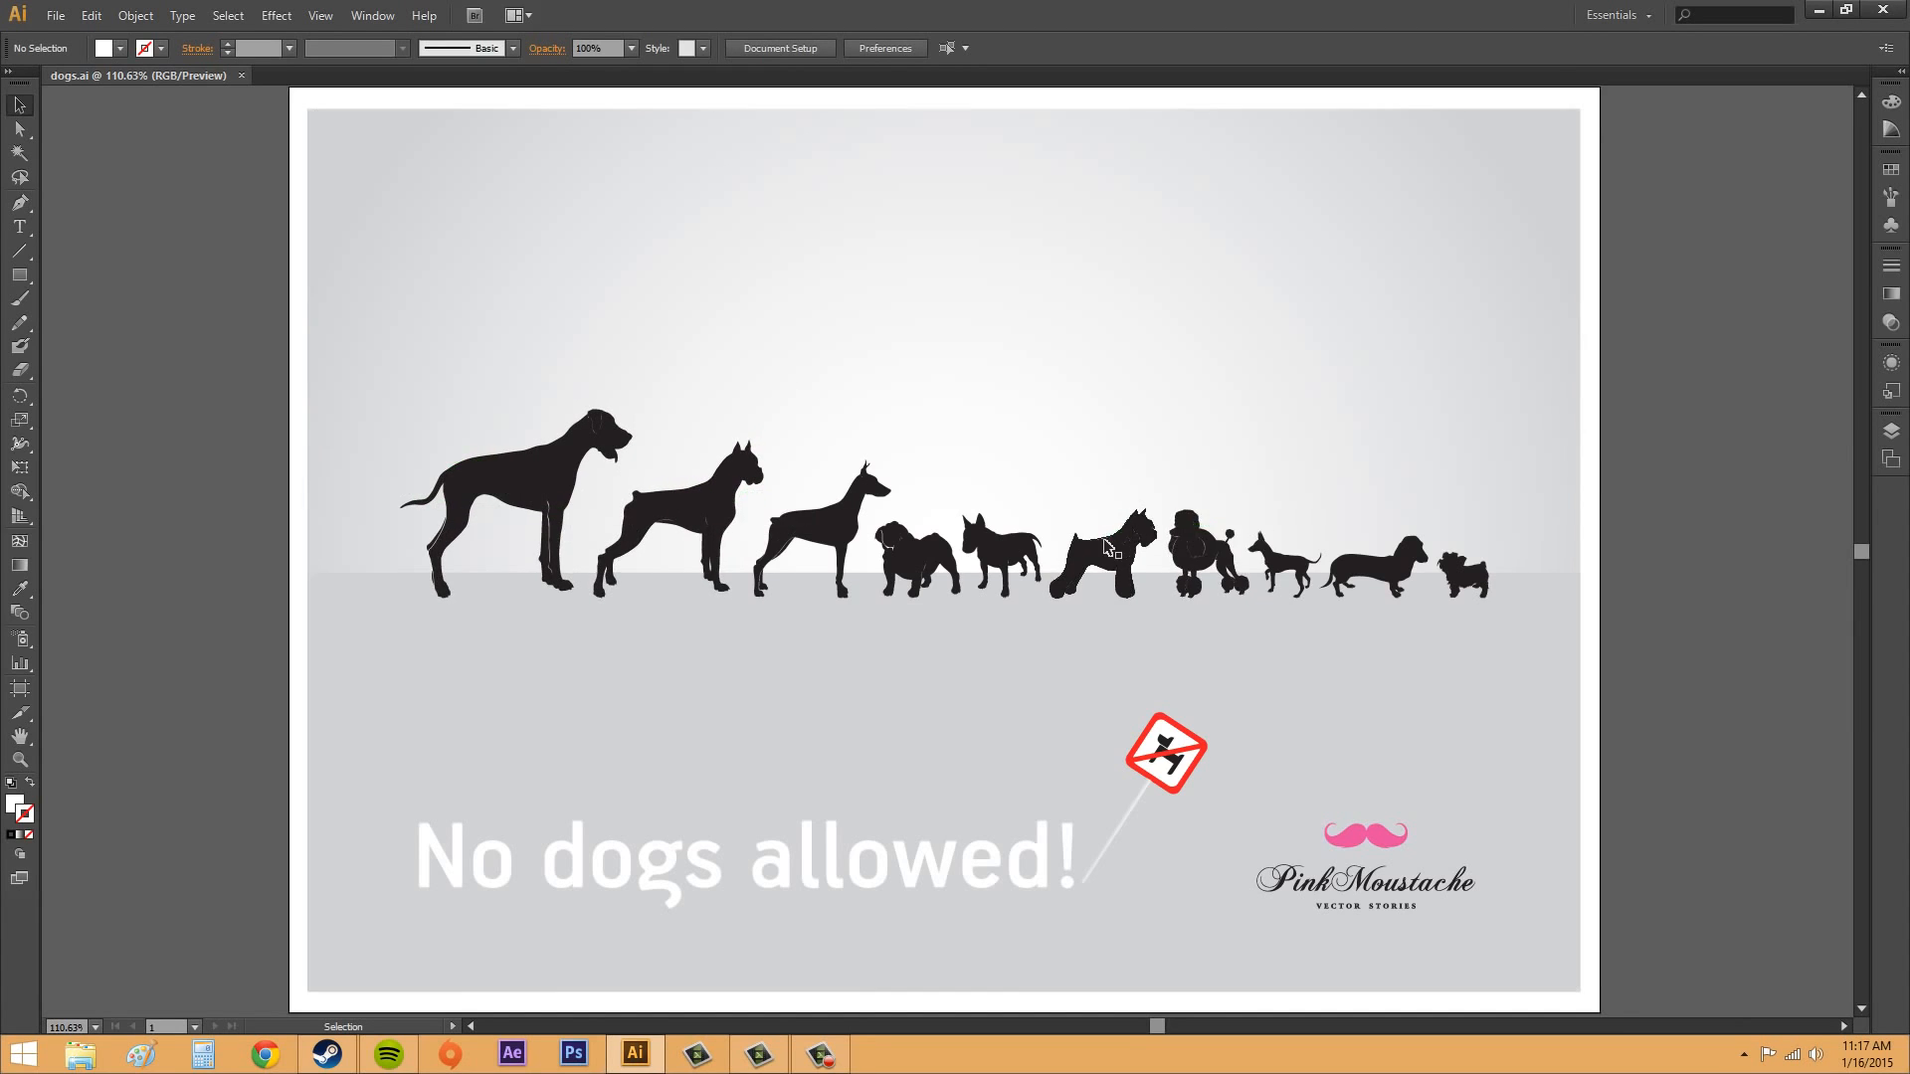
{"action": "left_click", "coordinate": [575, 494]}
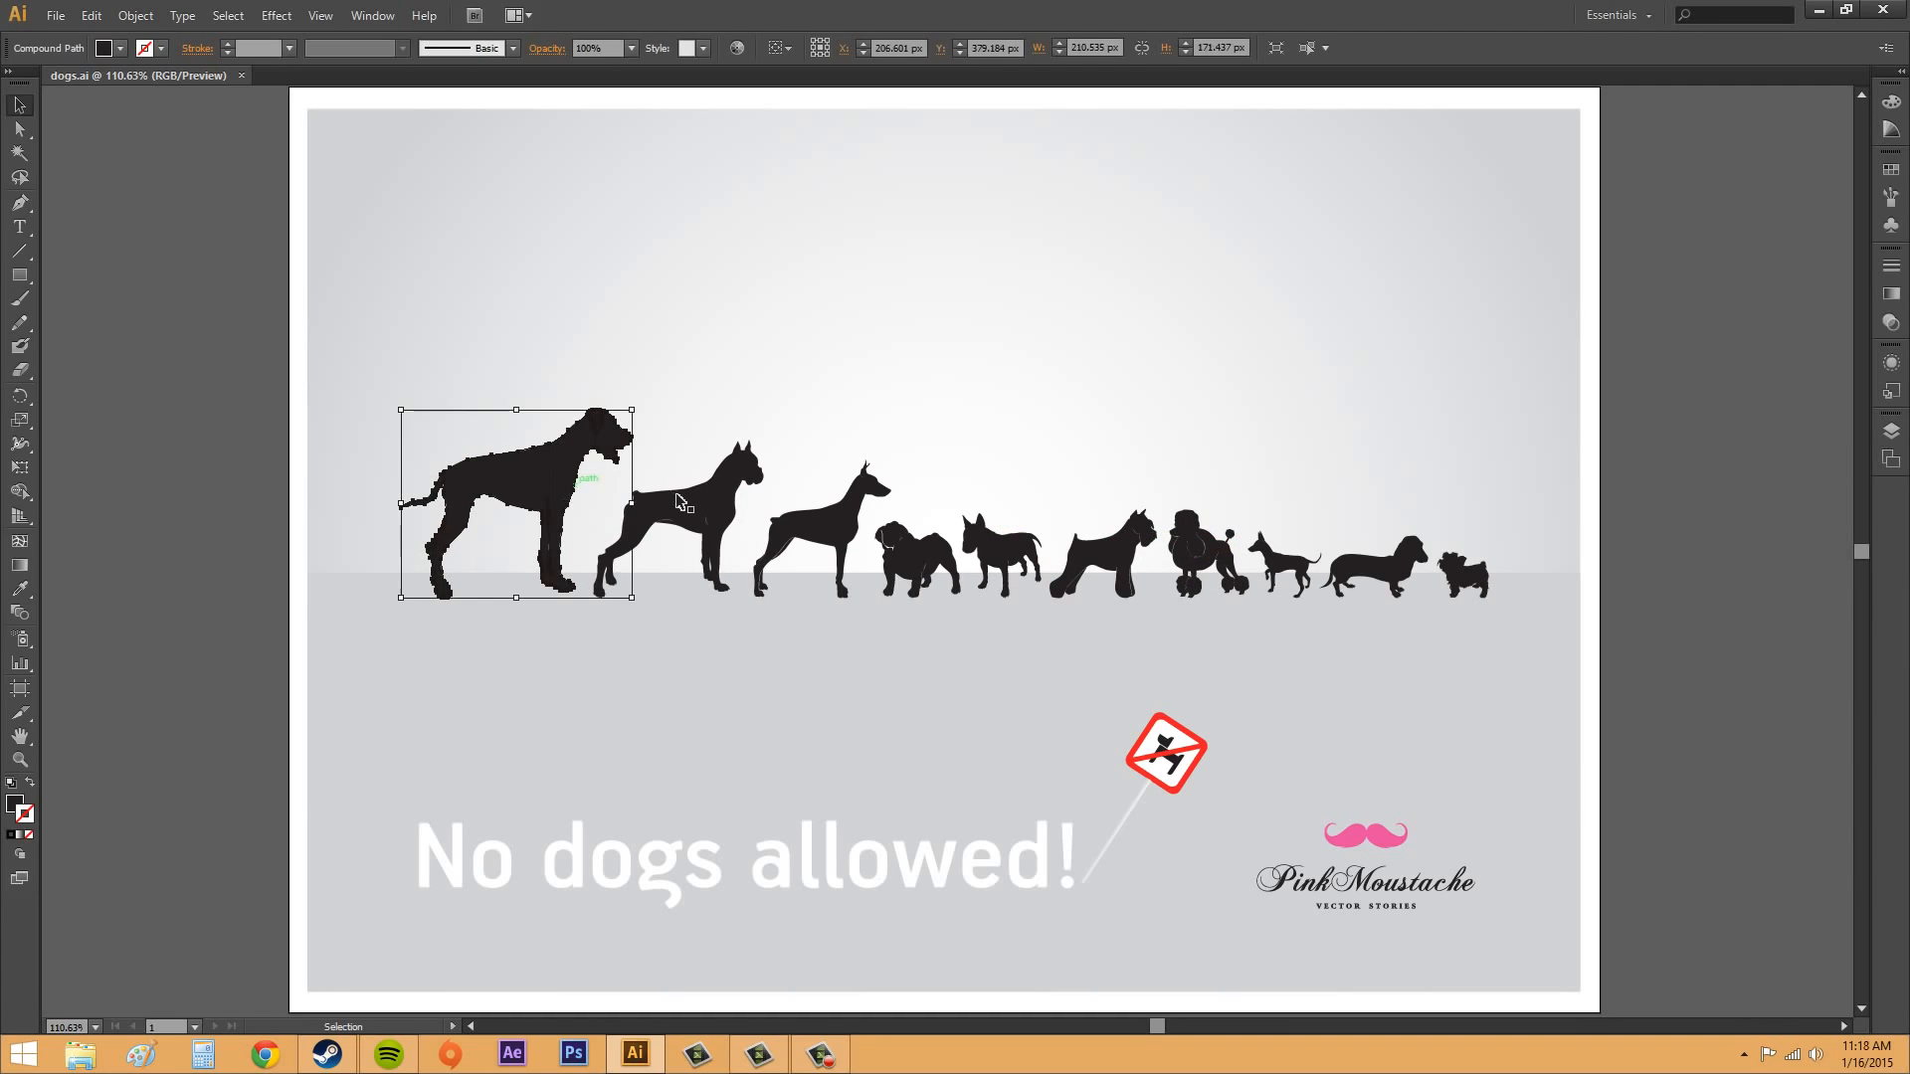
{"action": "left_click", "coordinate": [686, 507]}
{"action": "left_click", "coordinate": [826, 527]}
{"action": "left_click", "coordinate": [918, 544]}
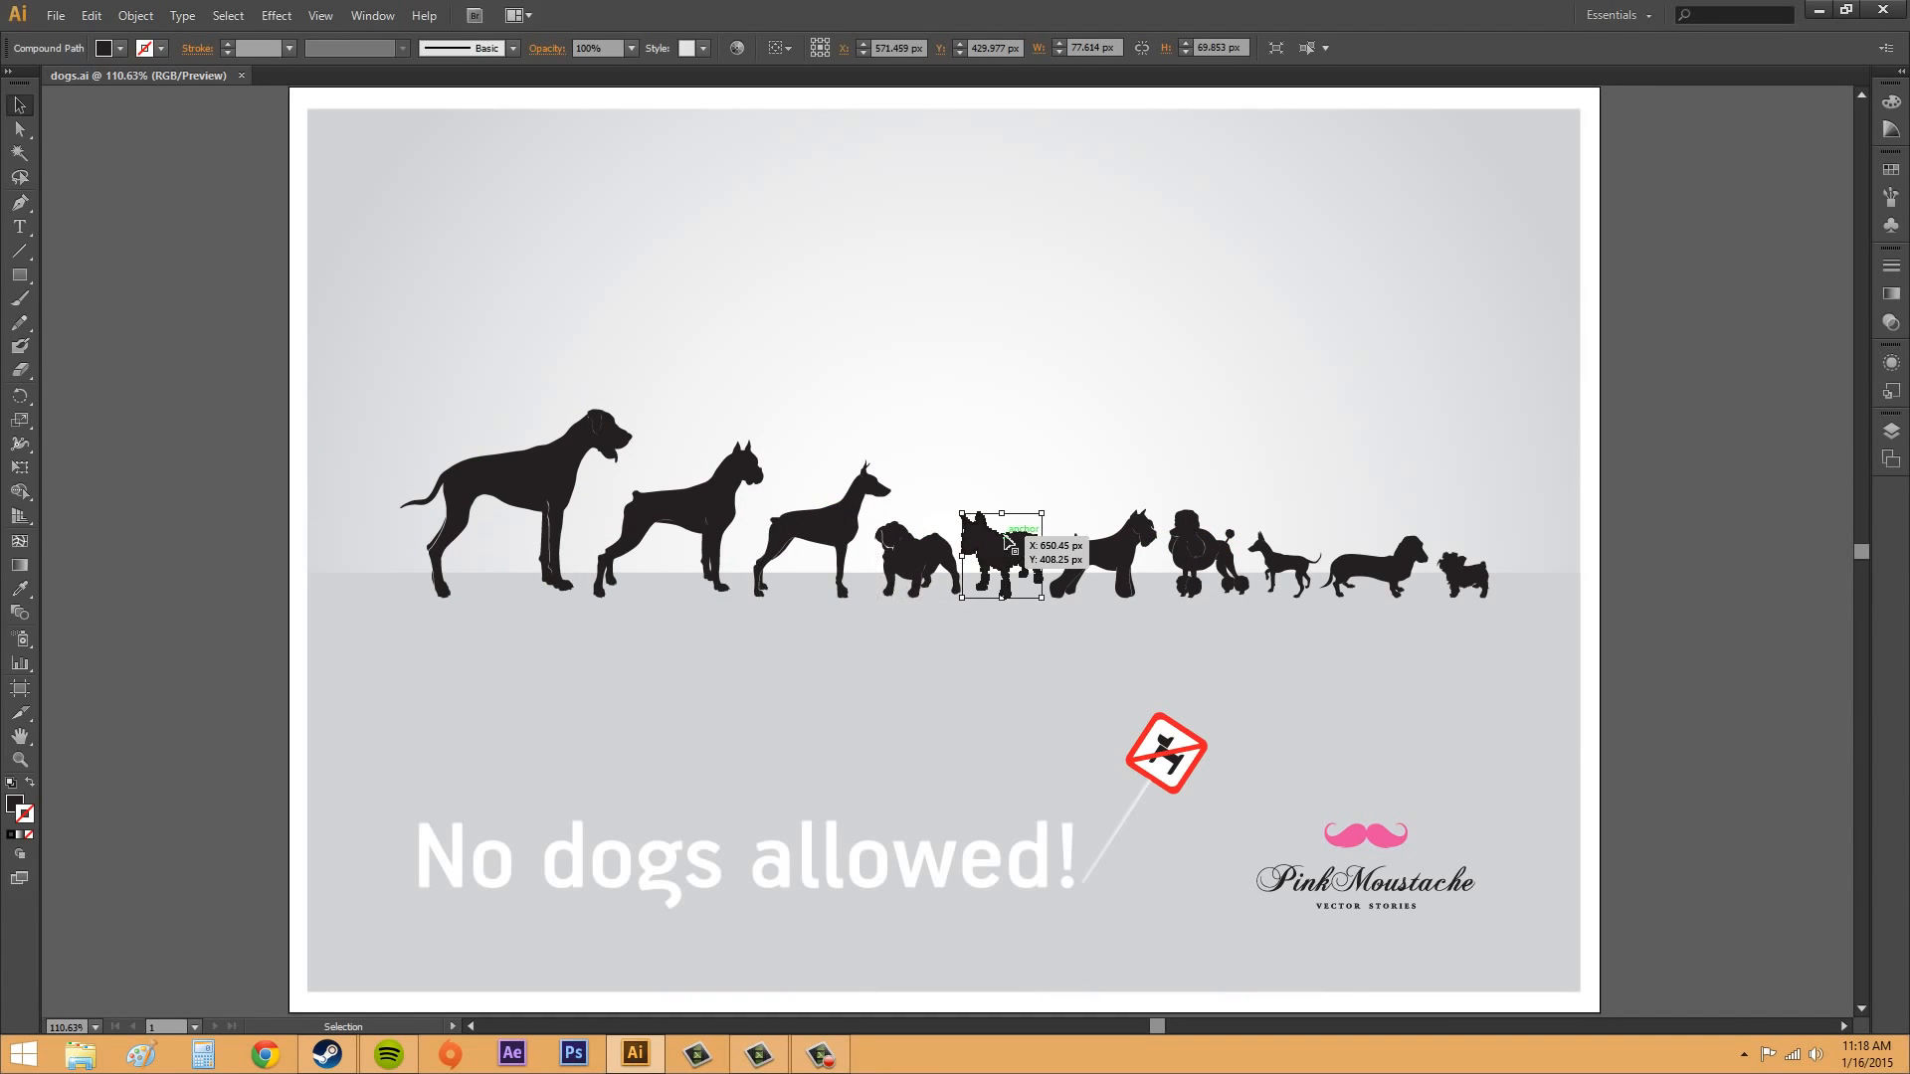
{"action": "left_click", "coordinate": [557, 497]}
{"action": "left_click", "coordinate": [739, 422]}
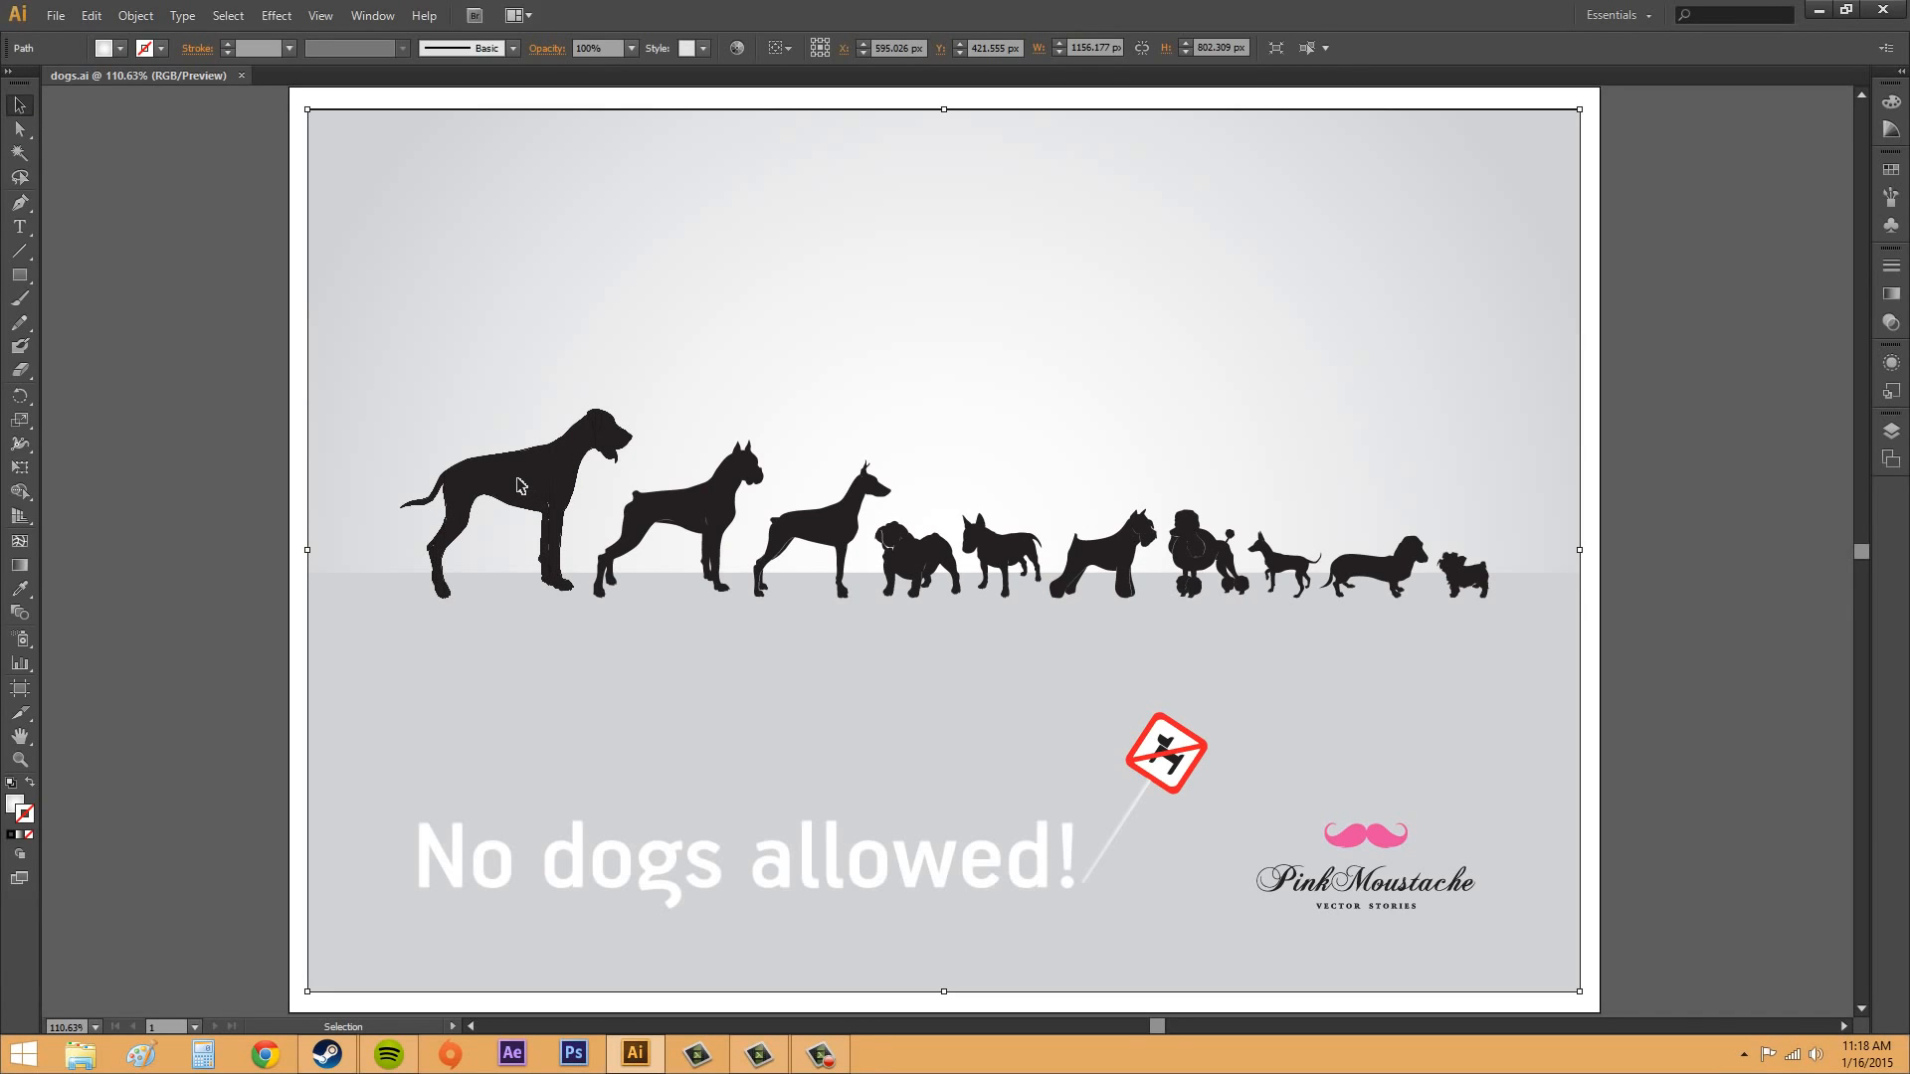
Step: Try moving the largest dog up and to the right above the second dog, and undo the move
{"action": "left_click_drag", "start_coordinate": [519, 485], "coordinate": [635, 362]}
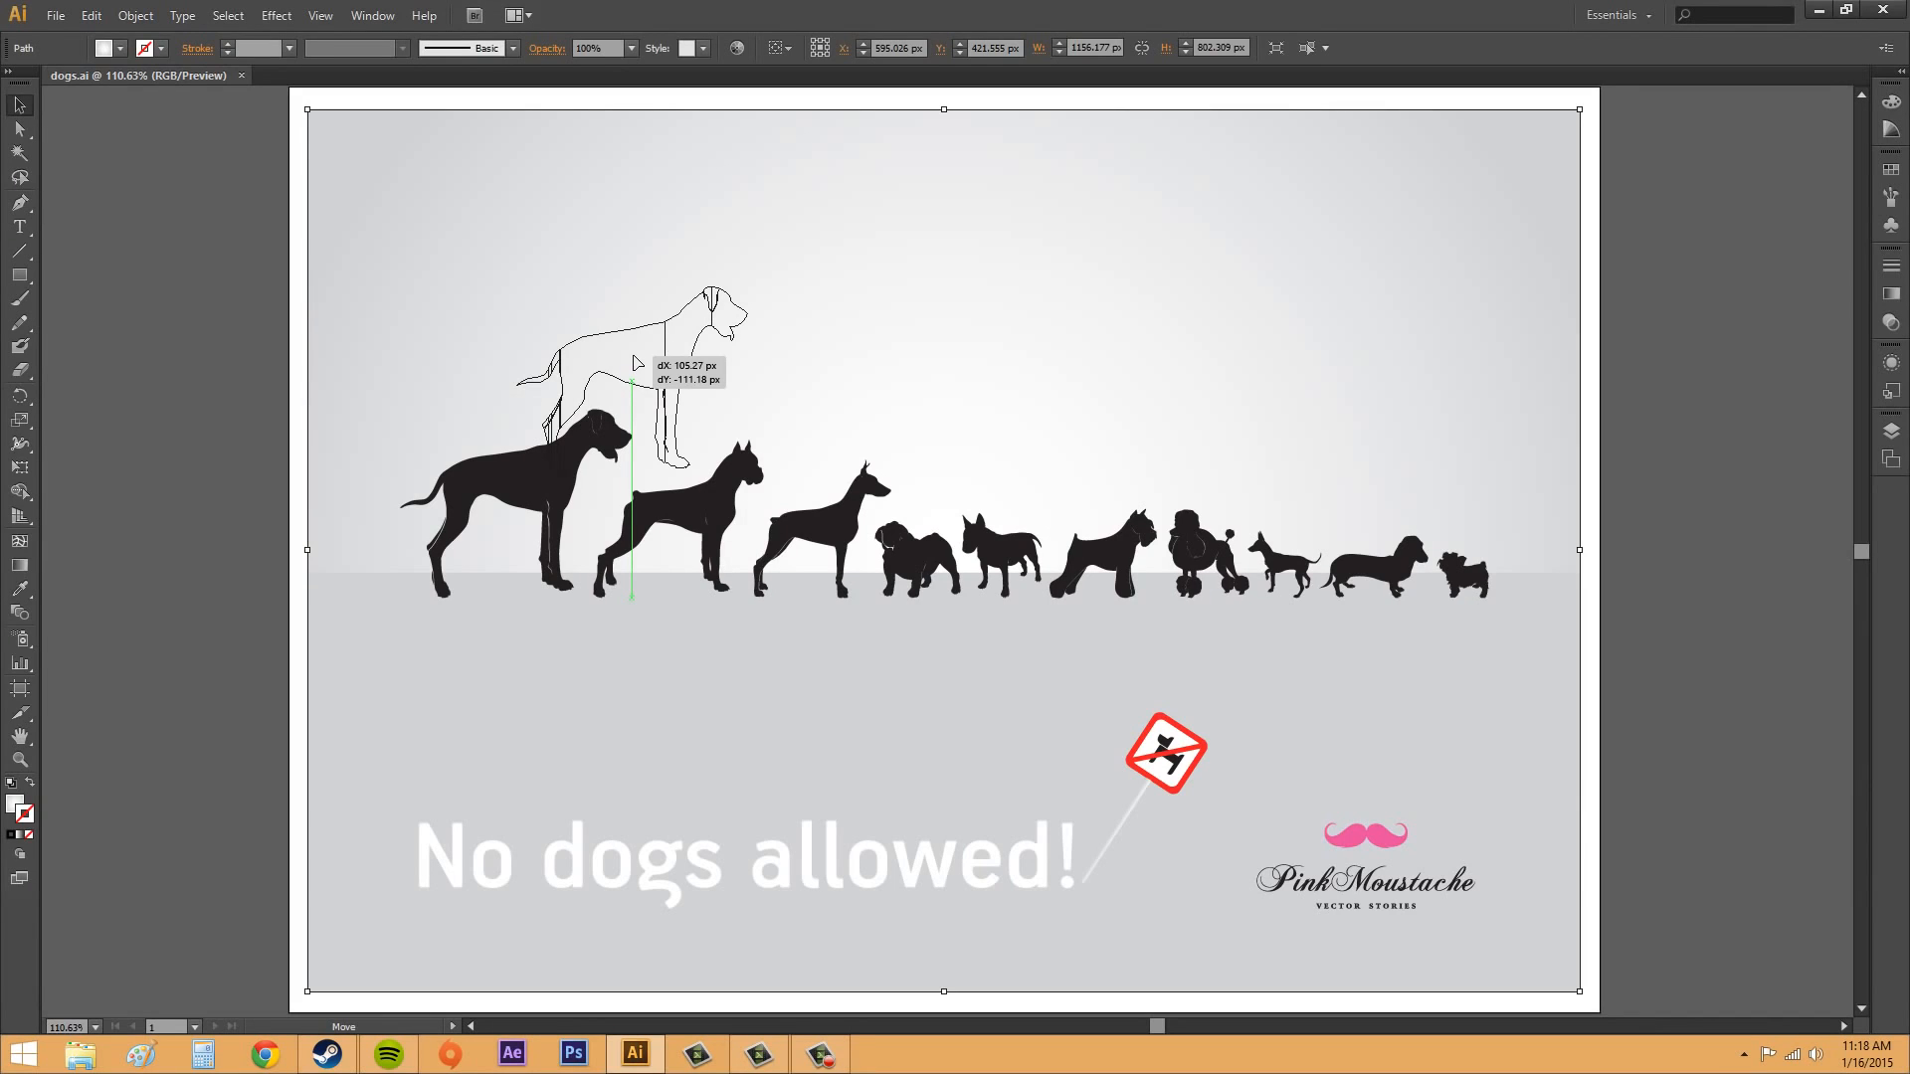
{"action": "left_click_drag", "start_coordinate": [637, 362], "coordinate": [641, 371]}
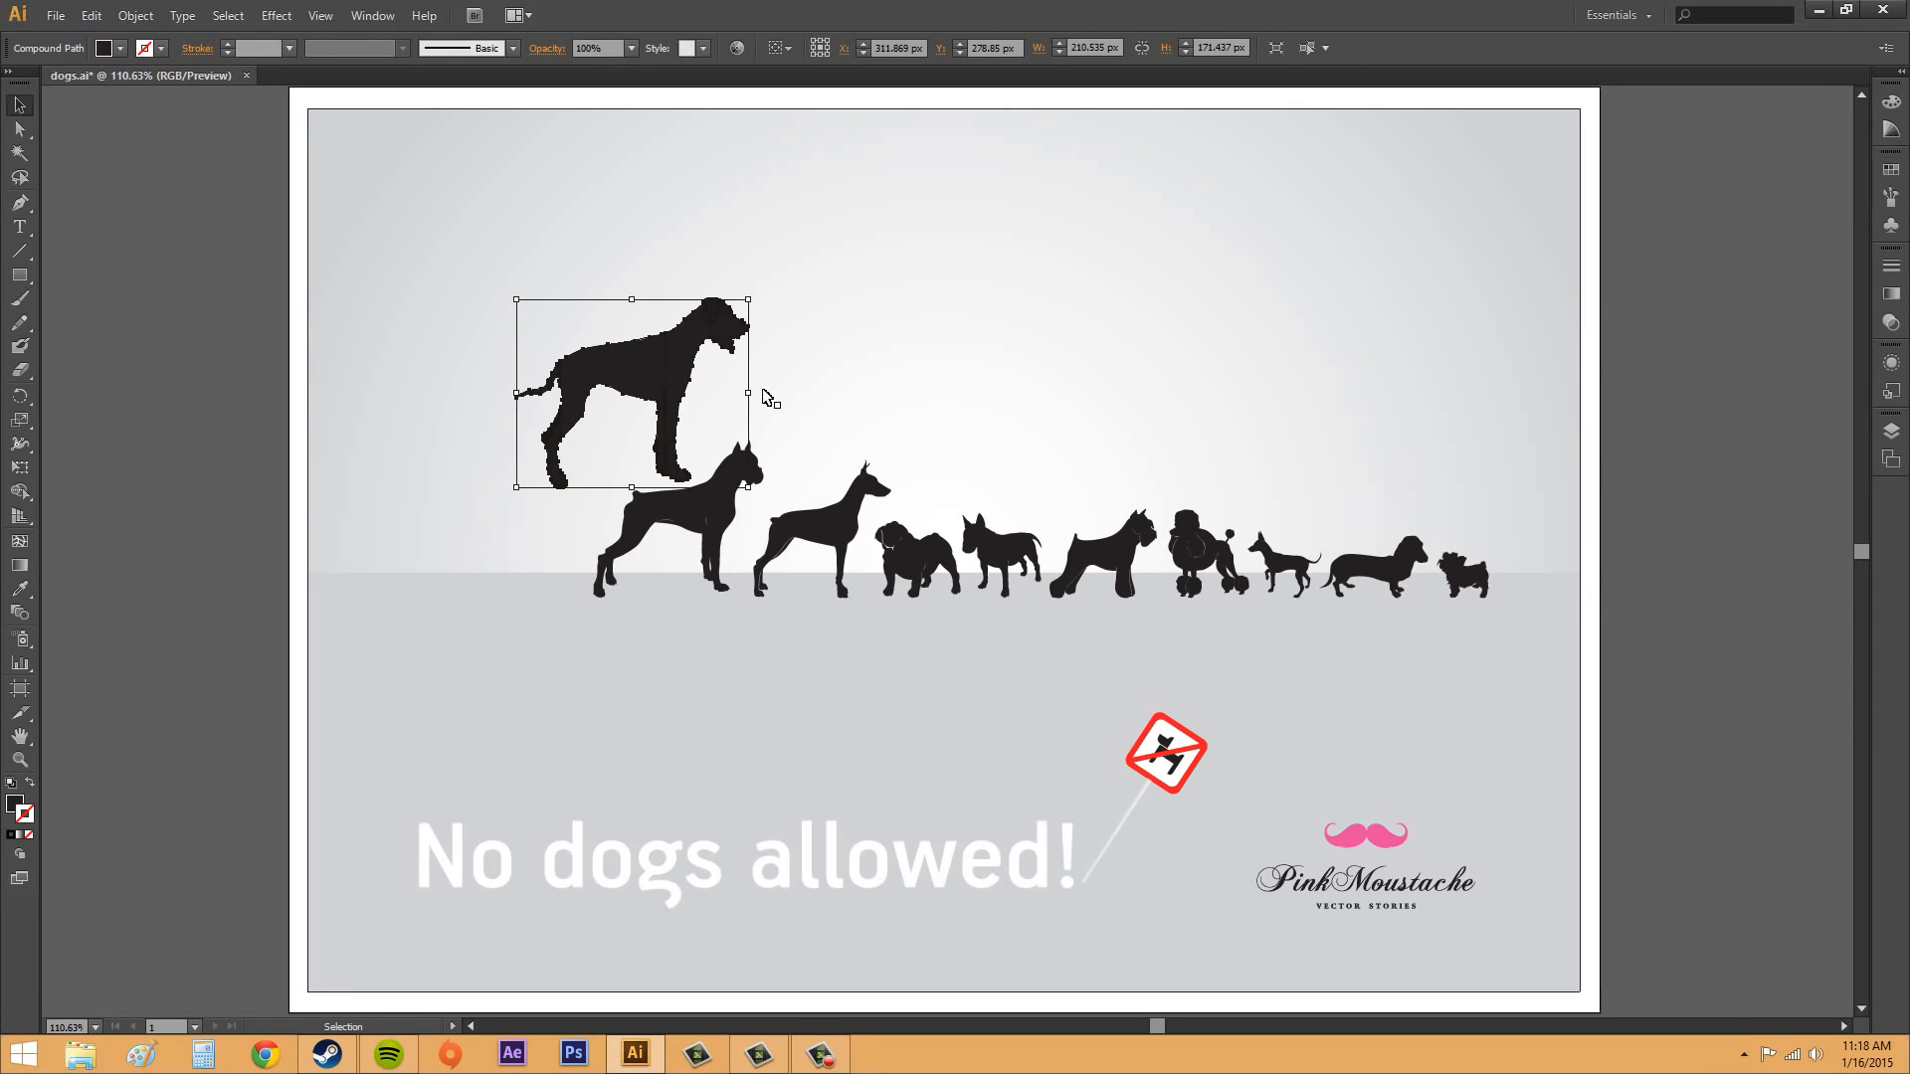
{"action": "key", "text": "ctrl+z"}
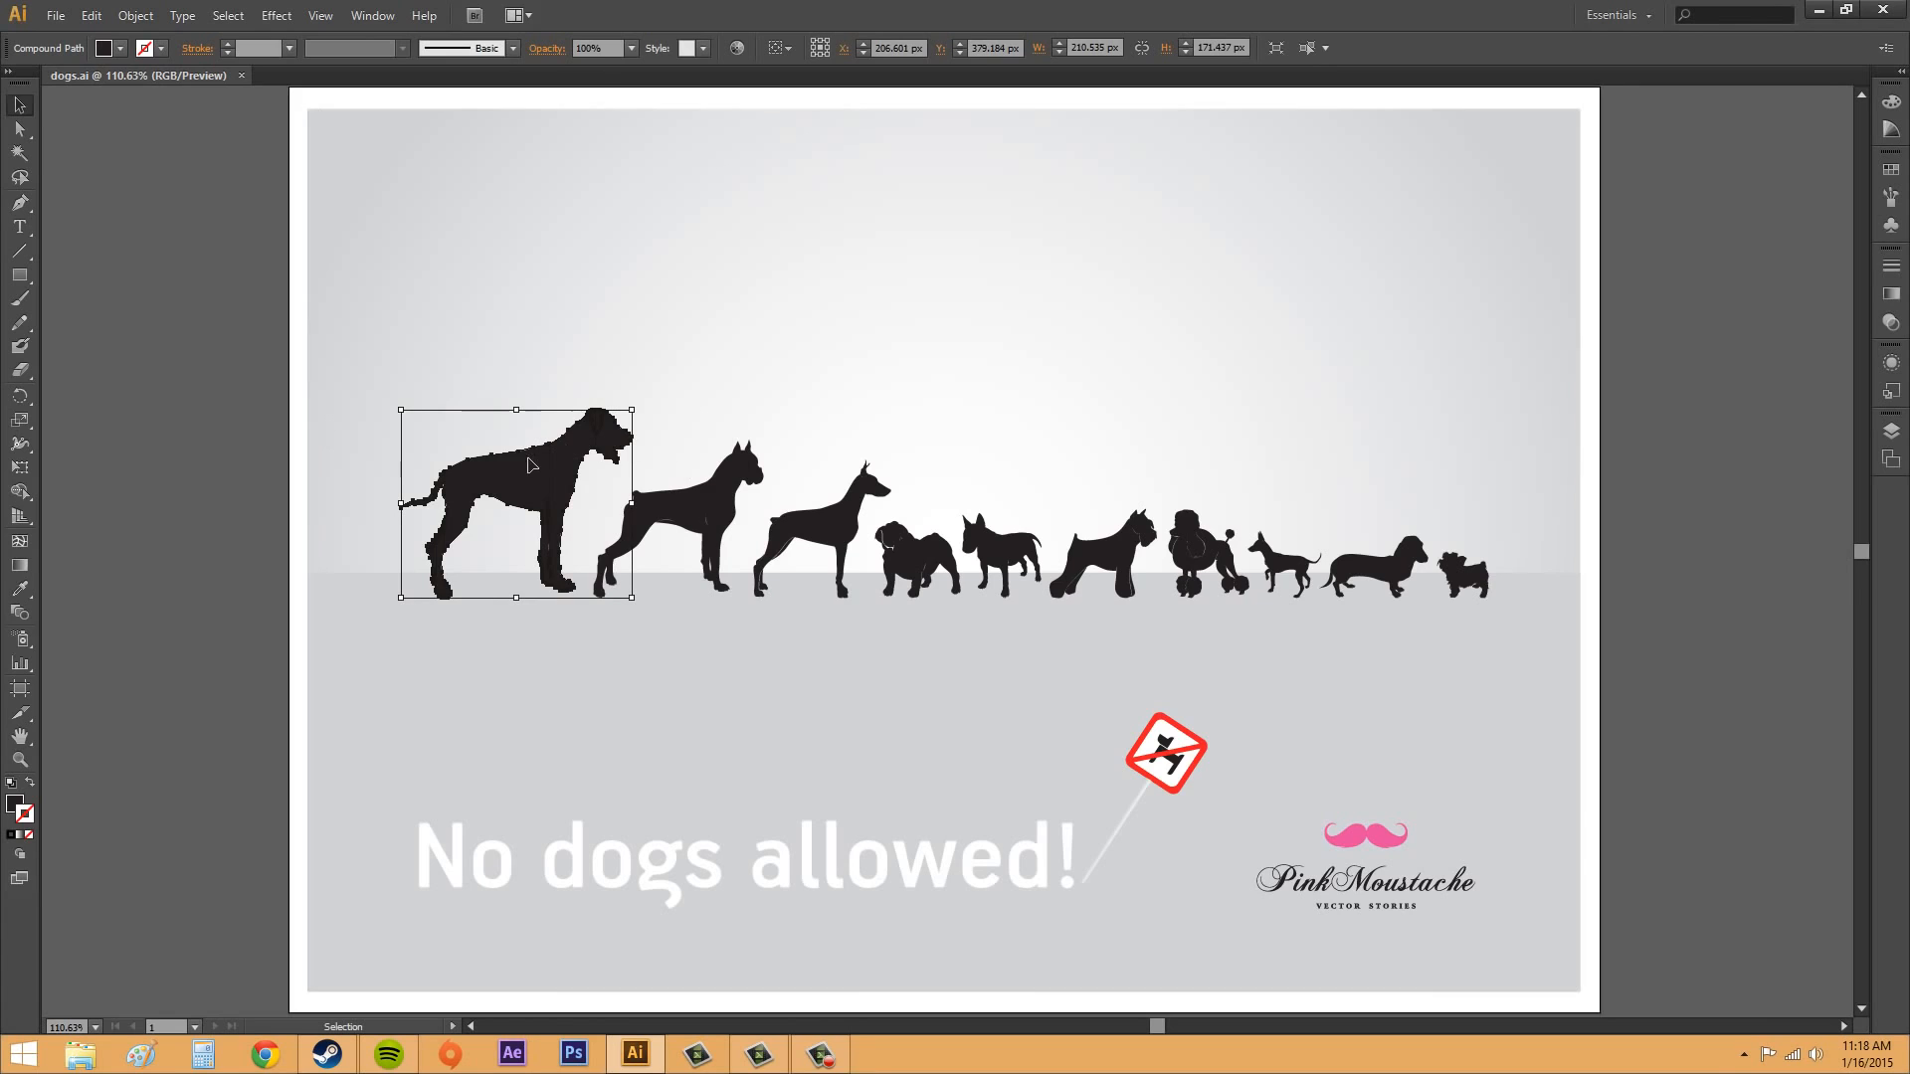
Step: Move the largest dog above the row and across to about X 464 px, Y 236 px
{"action": "left_click_drag", "start_coordinate": [550, 452], "coordinate": [572, 309]}
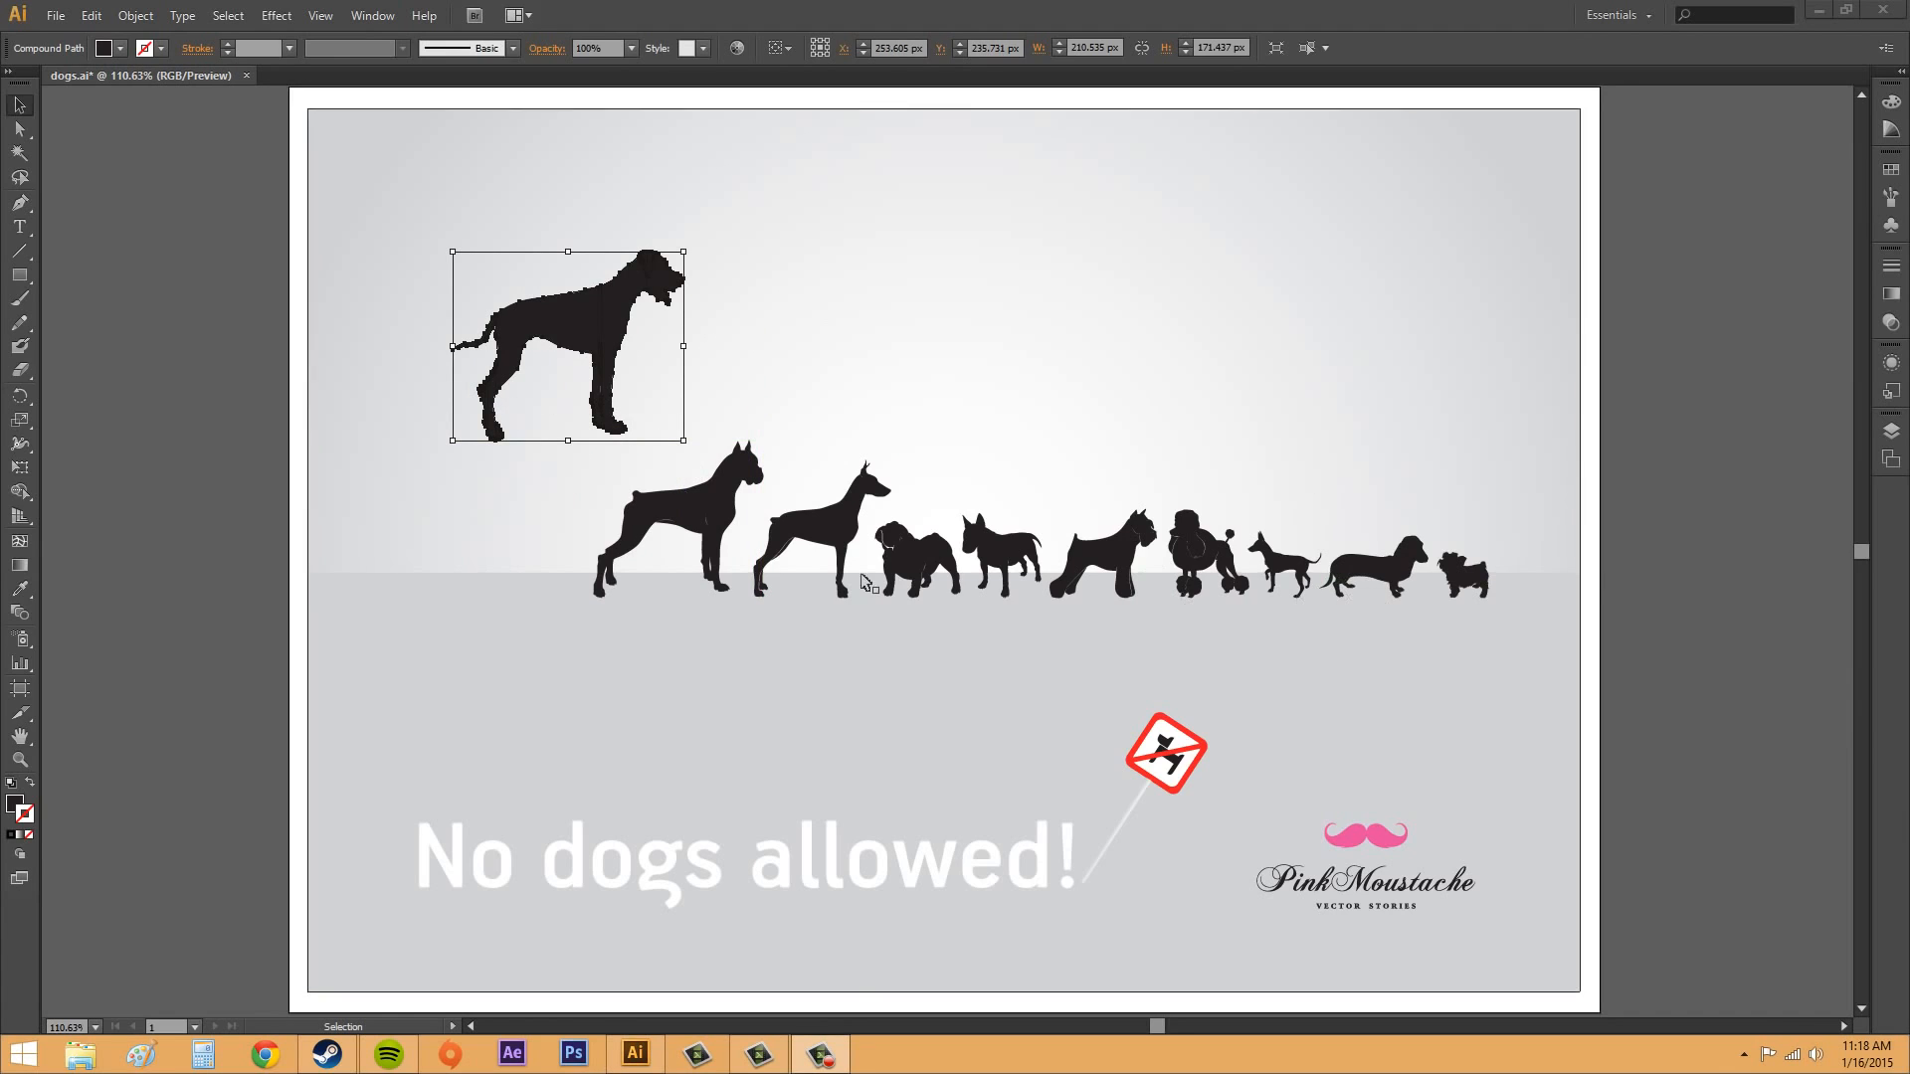
{"action": "left_click", "coordinate": [605, 331]}
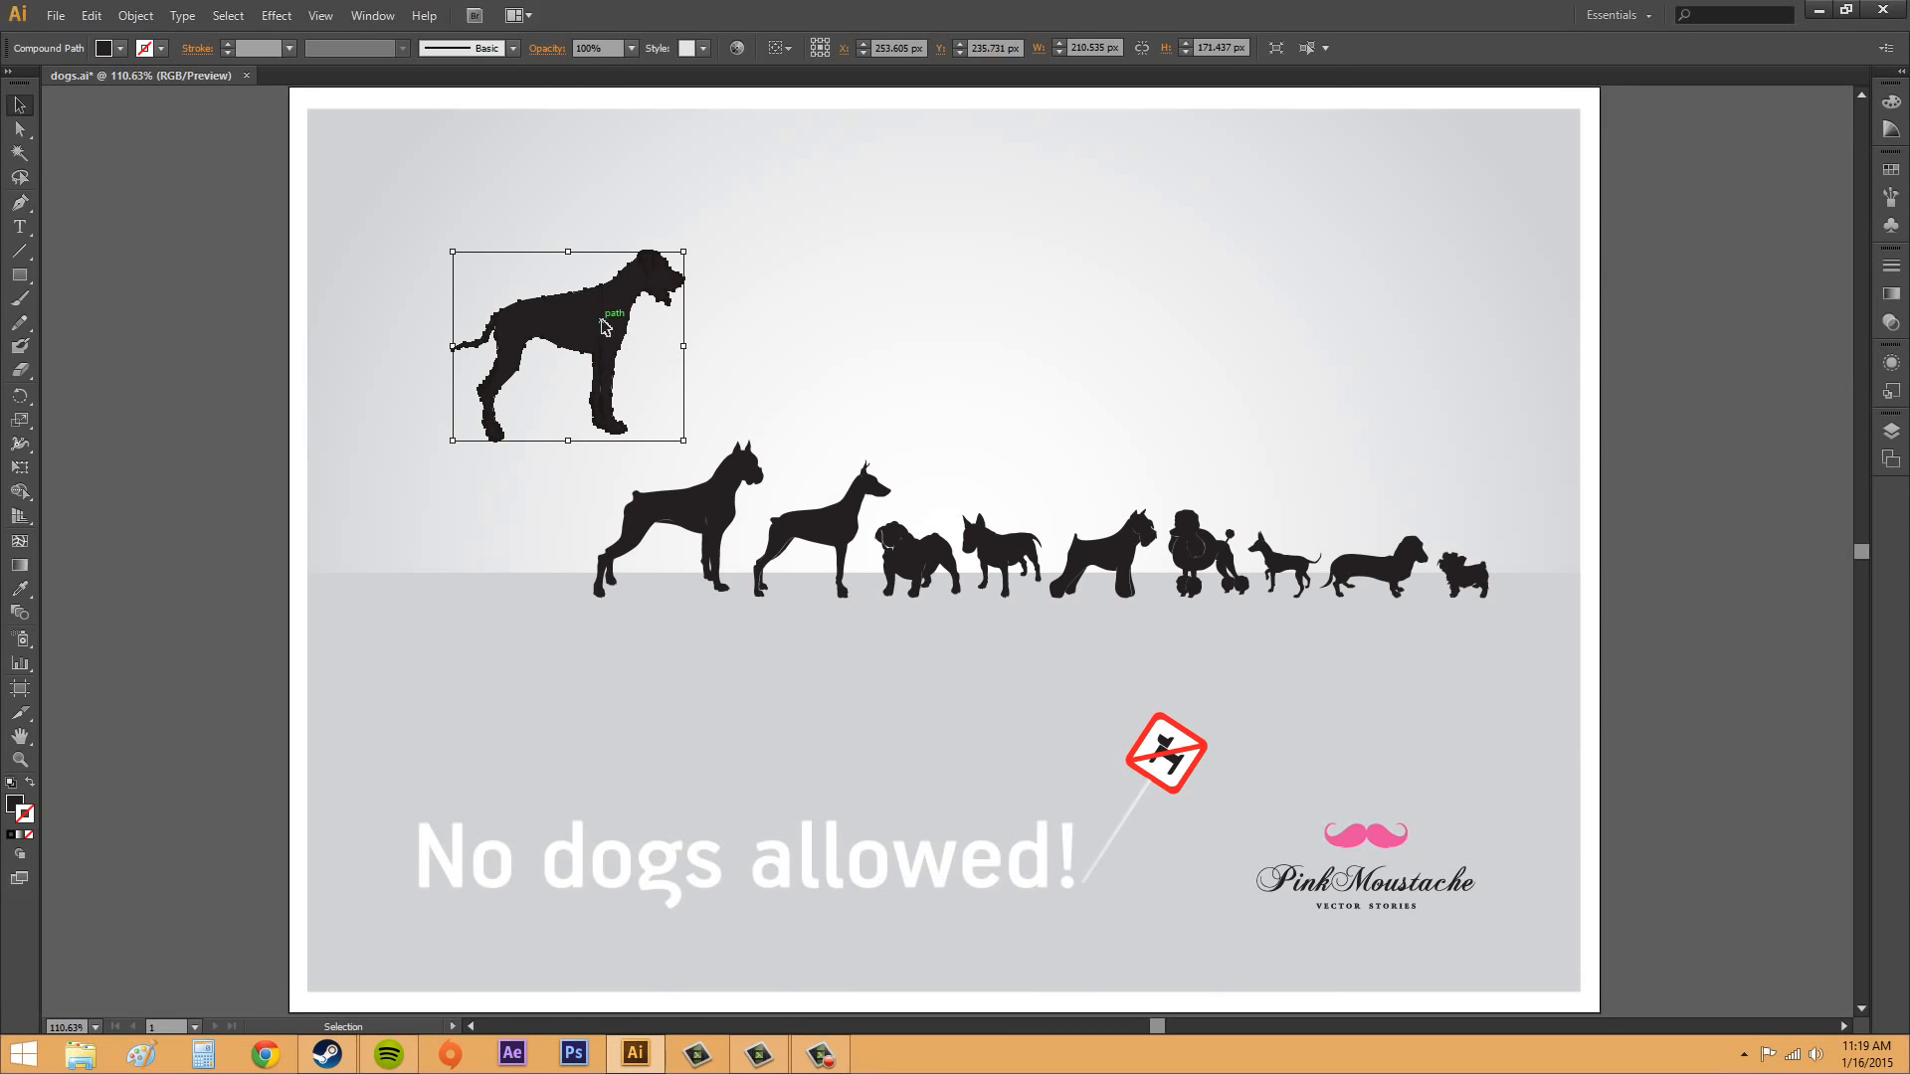
{"action": "left_click_drag", "start_coordinate": [620, 343], "coordinate": [834, 323]}
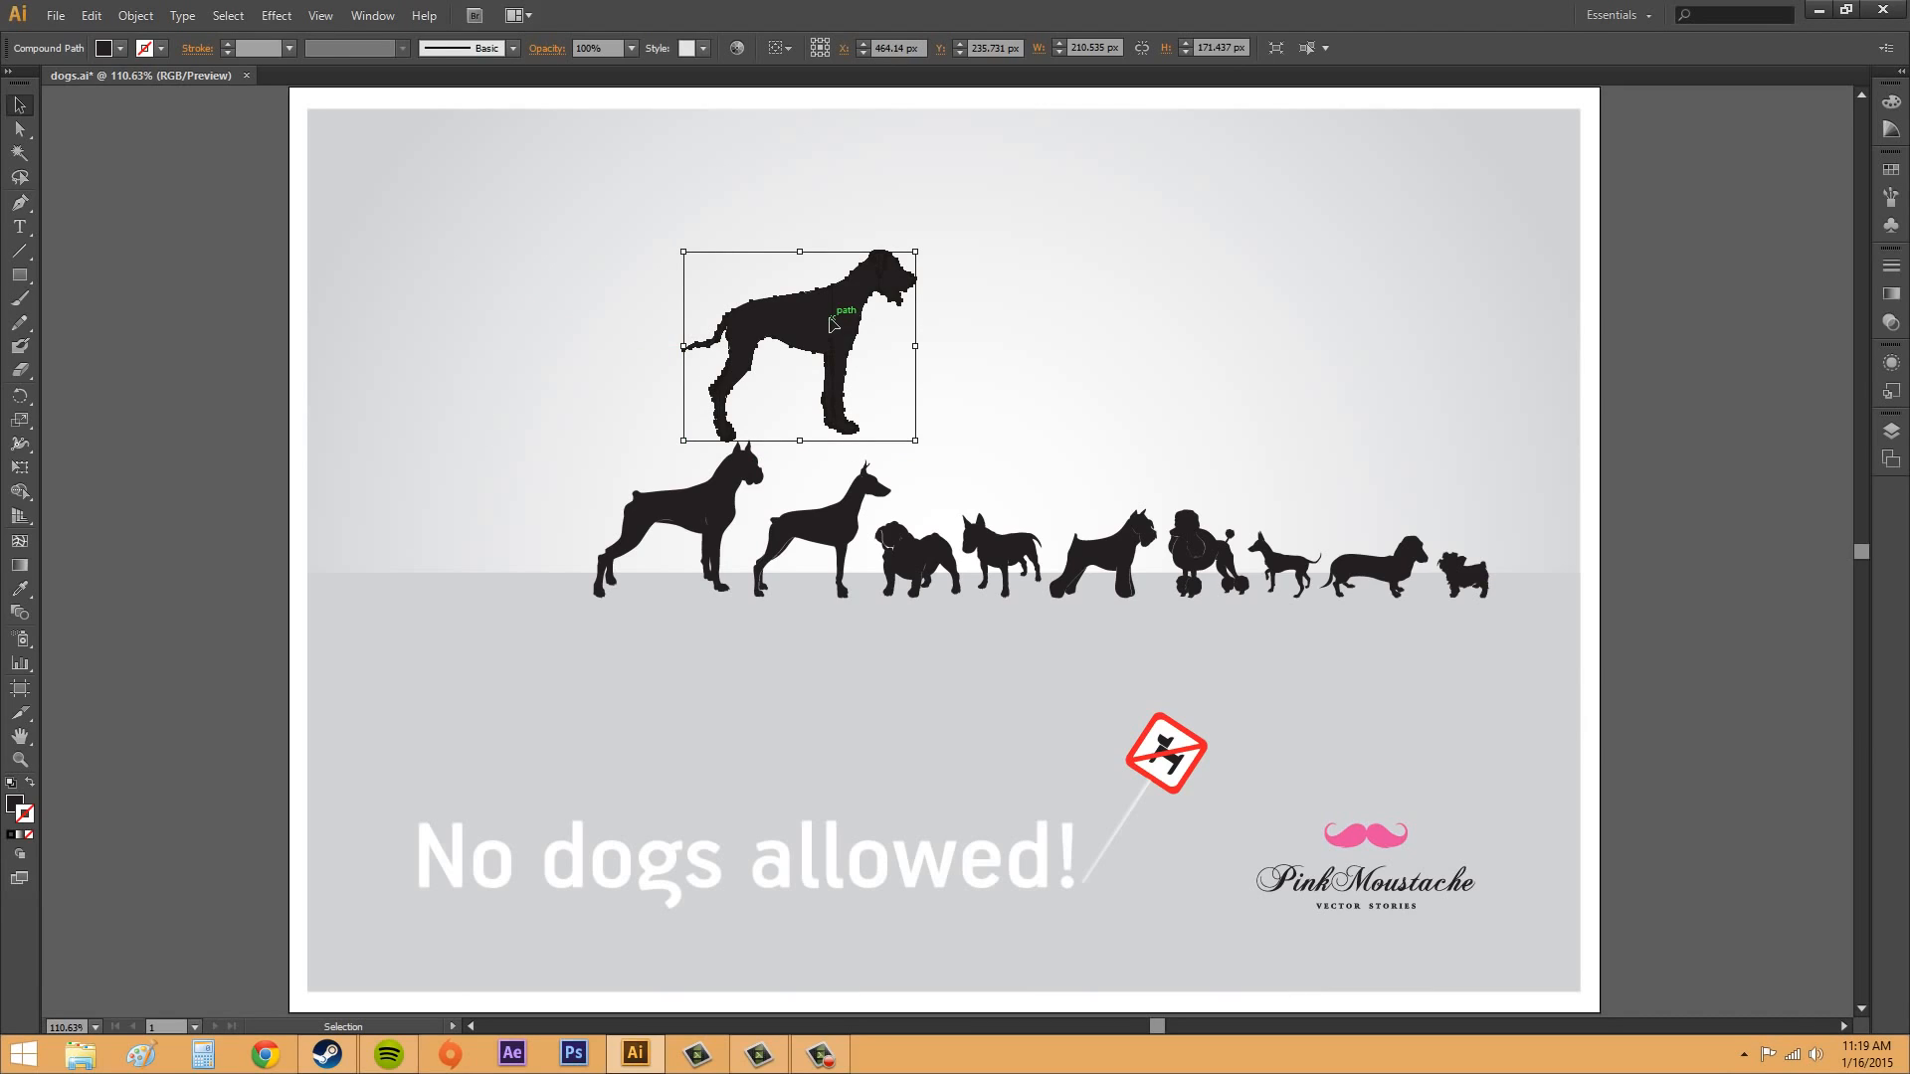
Step: Turn off Smart Guides and move the largest dog back left to about X 215 px, Y 266 px
{"action": "key", "text": "a"}
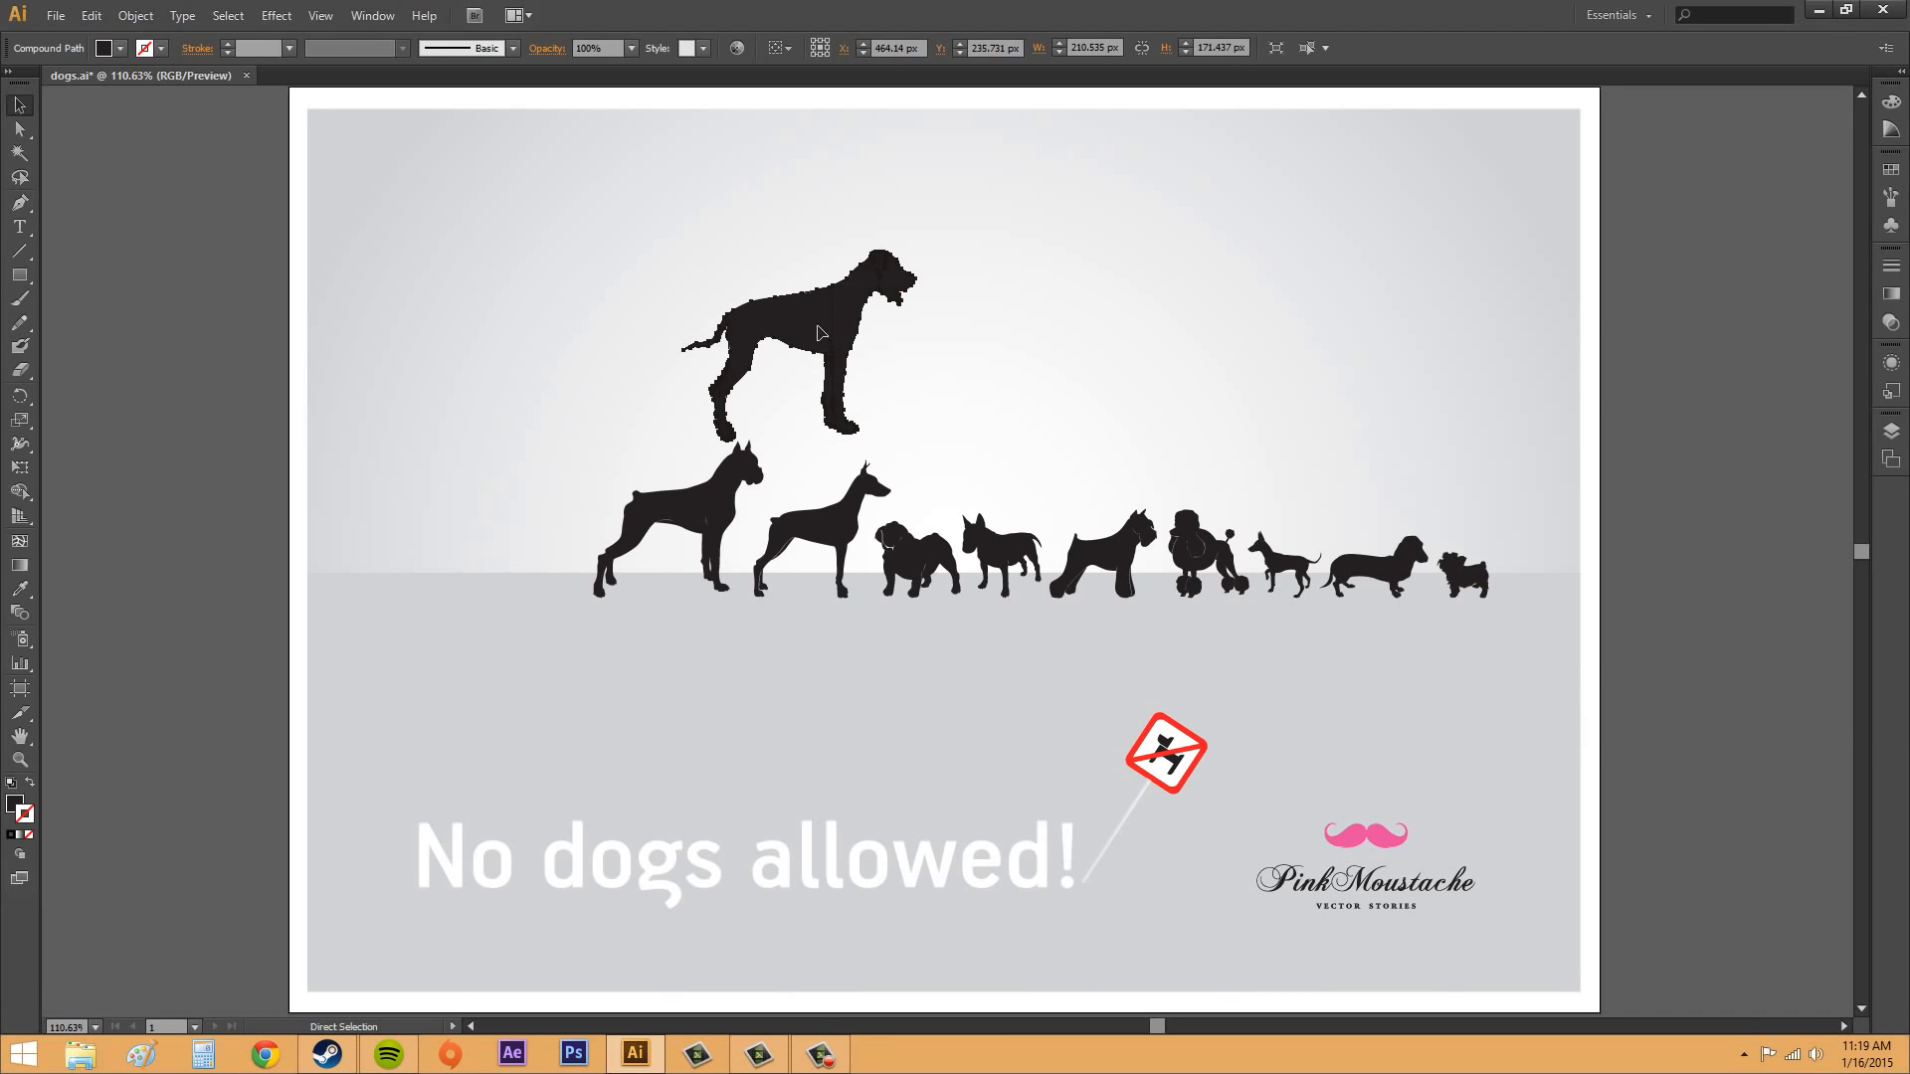
{"action": "key", "text": "v"}
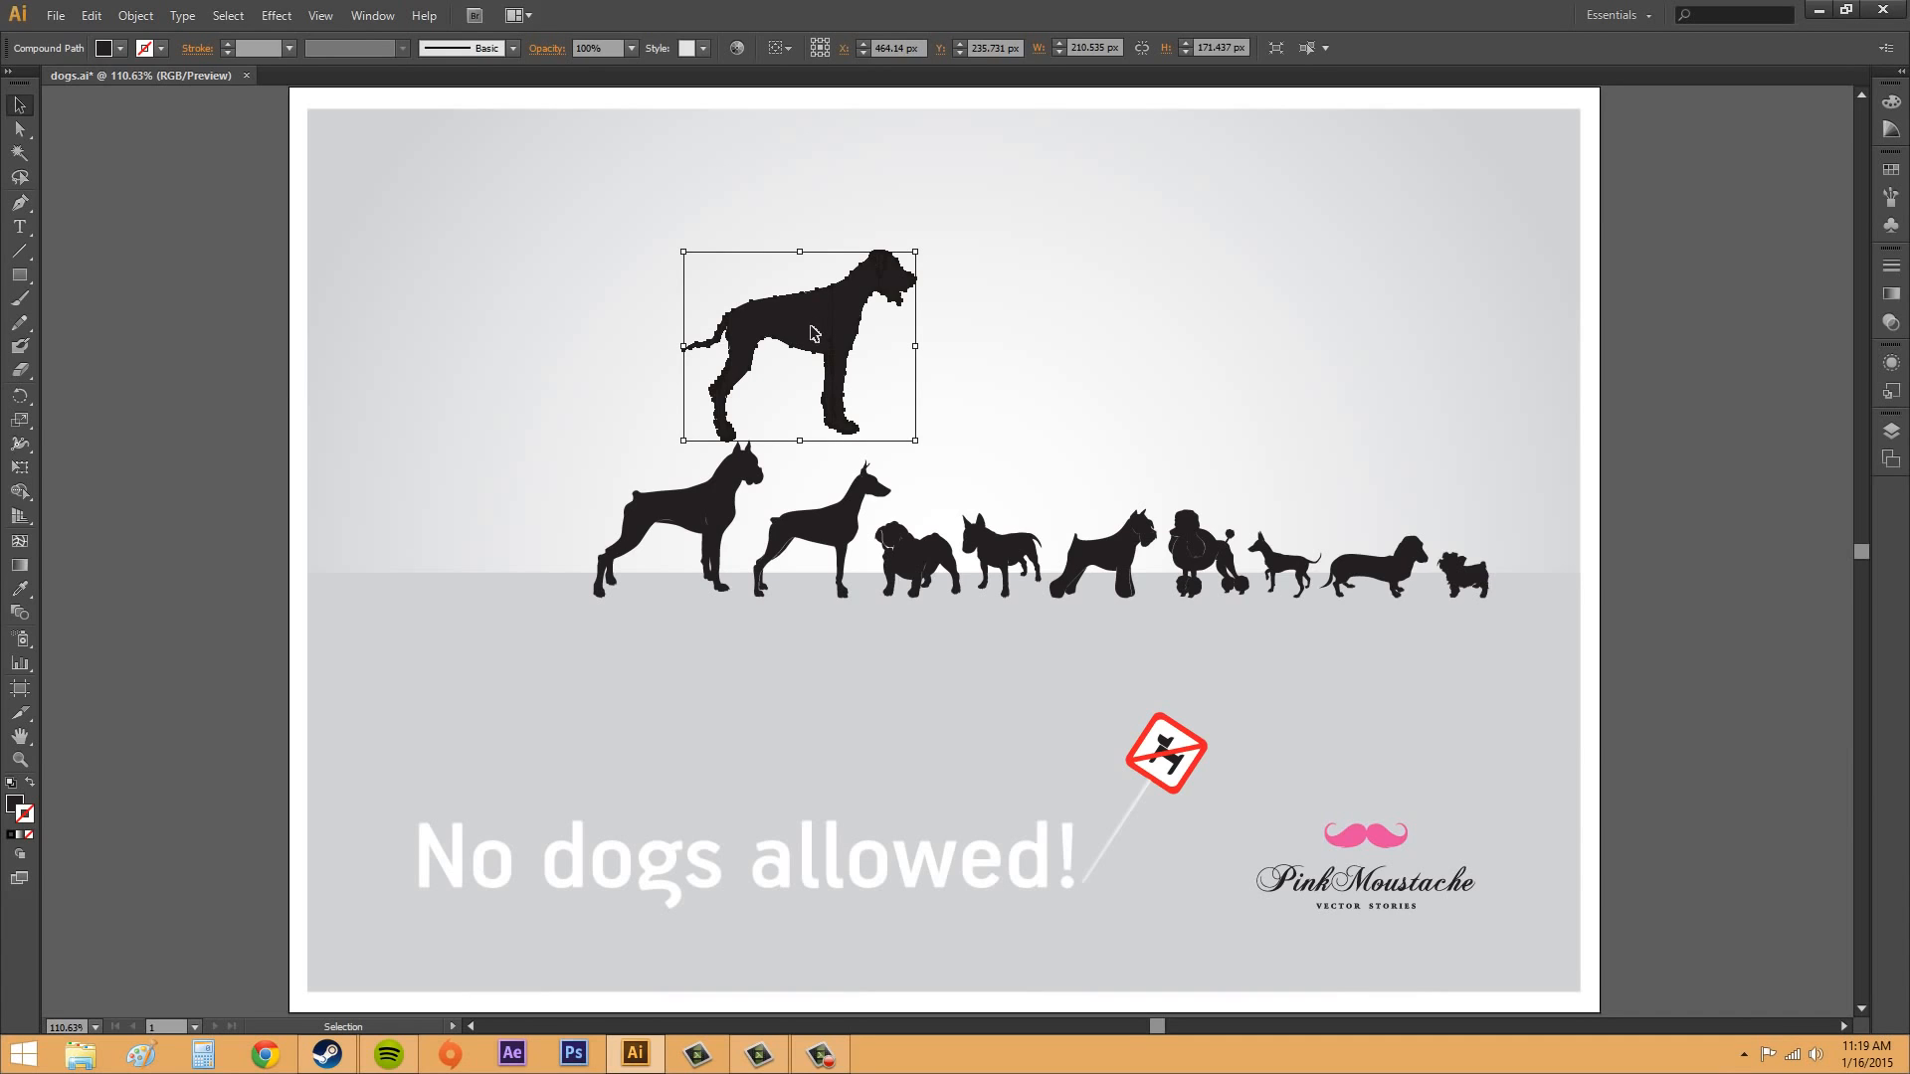
{"action": "left_click_drag", "start_coordinate": [814, 333], "coordinate": [536, 318]}
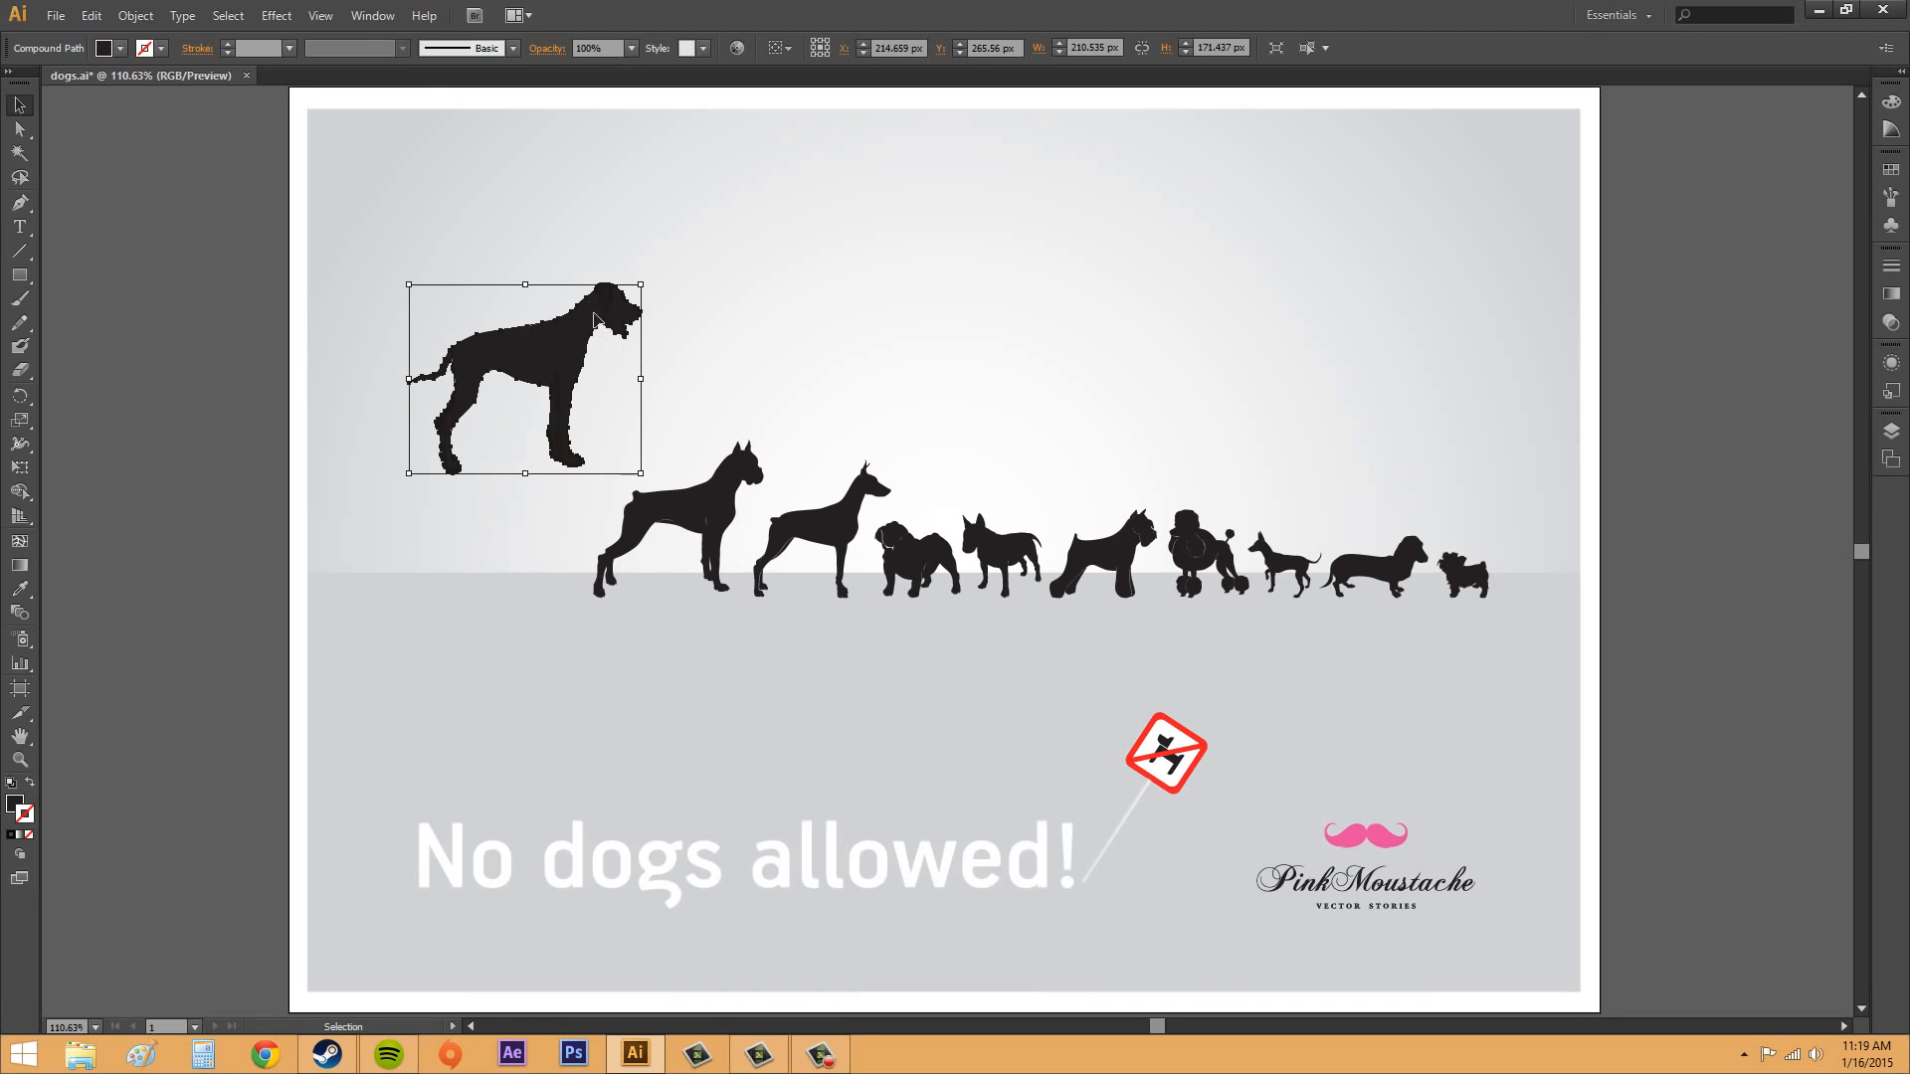
Step: Turn on Smart Guides and move the largest dog above the second and third dogs, at about X 442 px, Y 223 px
{"action": "left_click", "coordinate": [321, 16]}
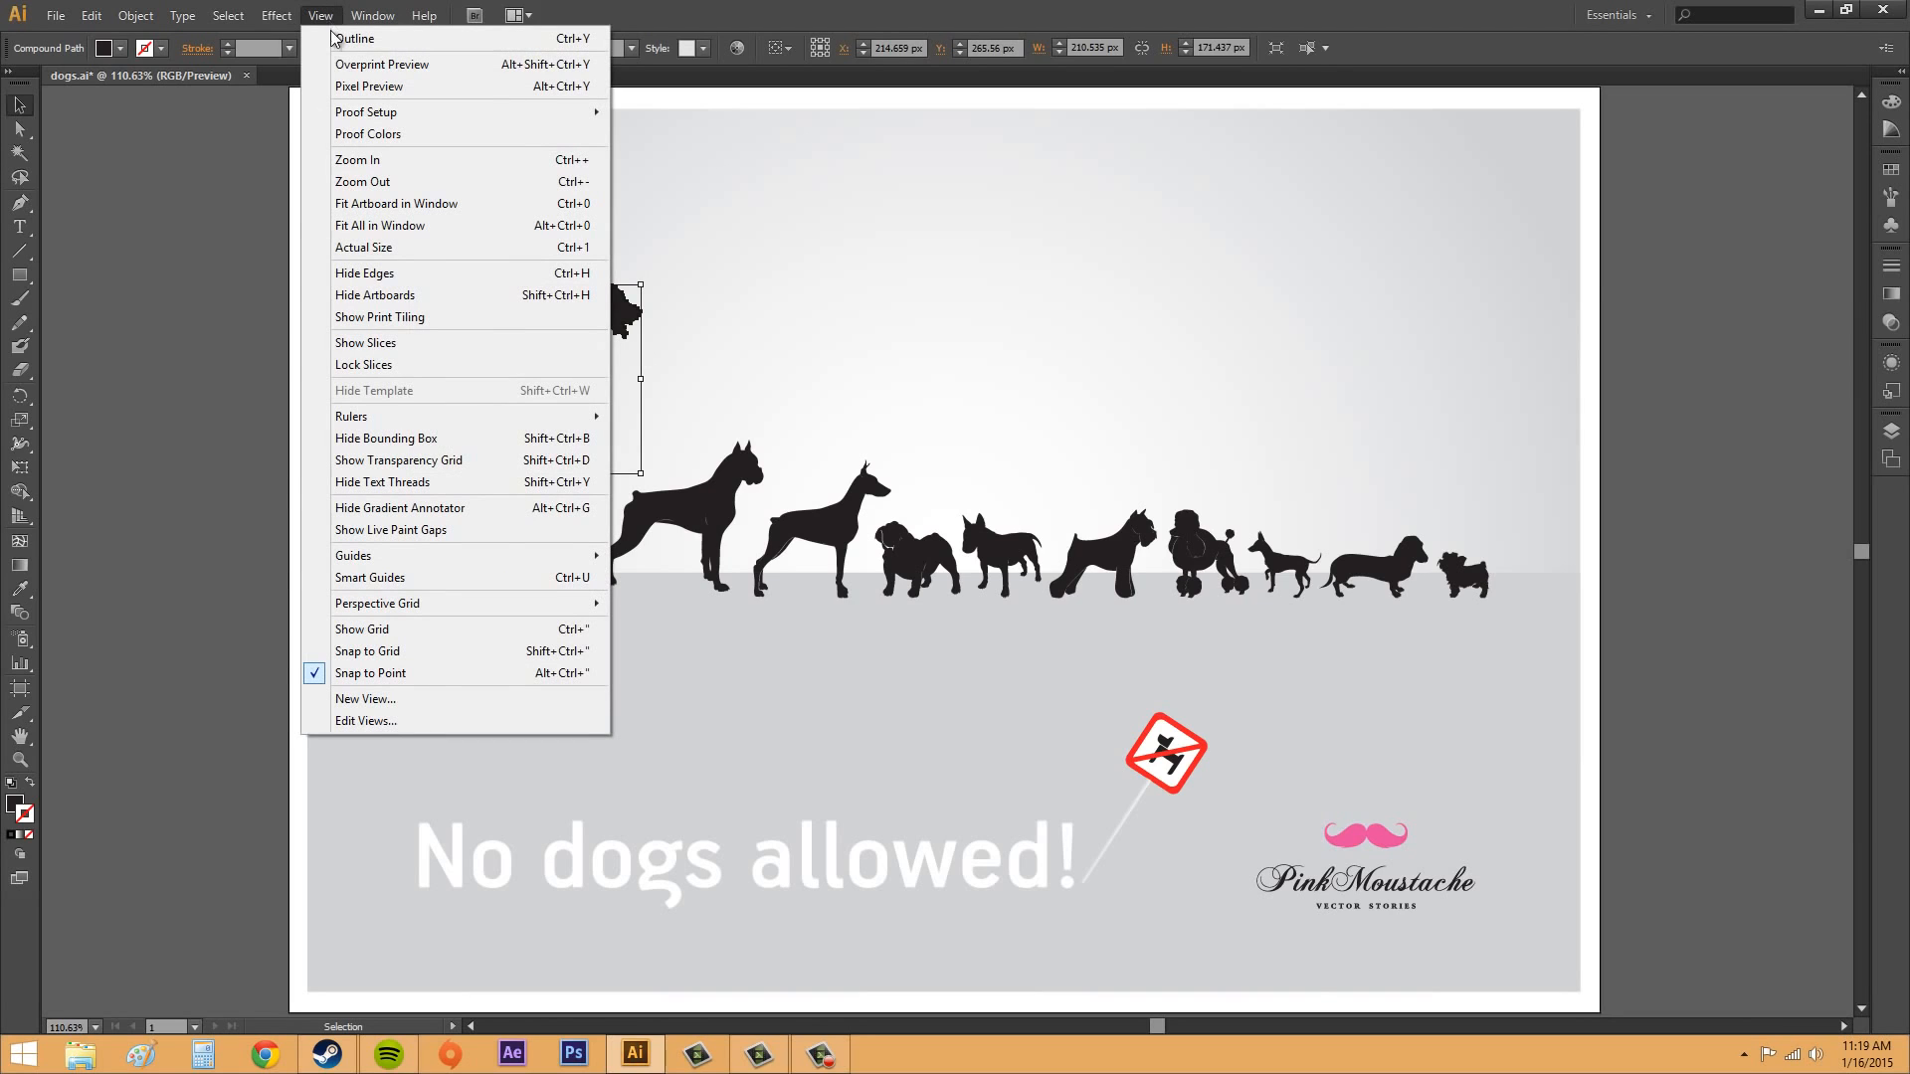
{"action": "left_click", "coordinate": [453, 578]}
{"action": "left_click_drag", "start_coordinate": [540, 359], "coordinate": [774, 308]}
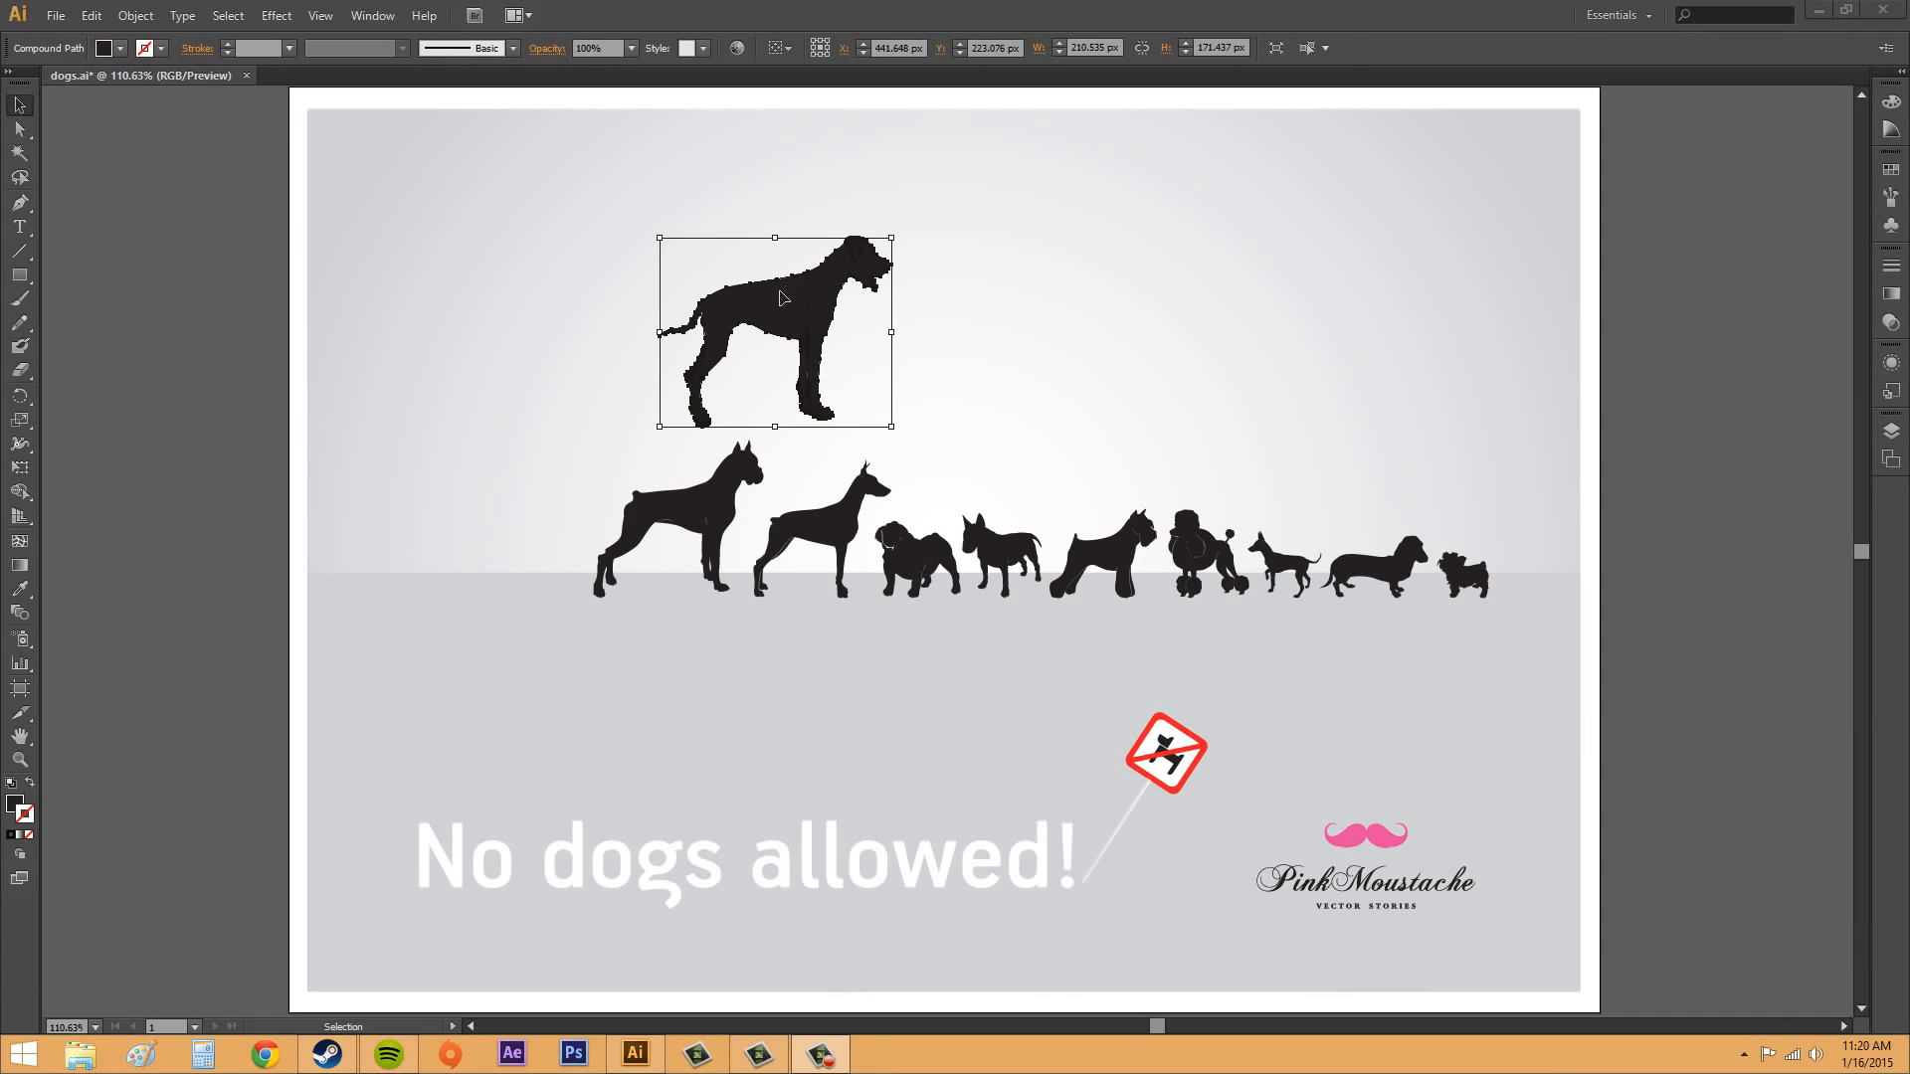
Step: Reselect the largest dog and move it around the artwork along the Smart Guides, ending at about X 229 px, Y 213 px
{"action": "left_click", "coordinate": [946, 326]}
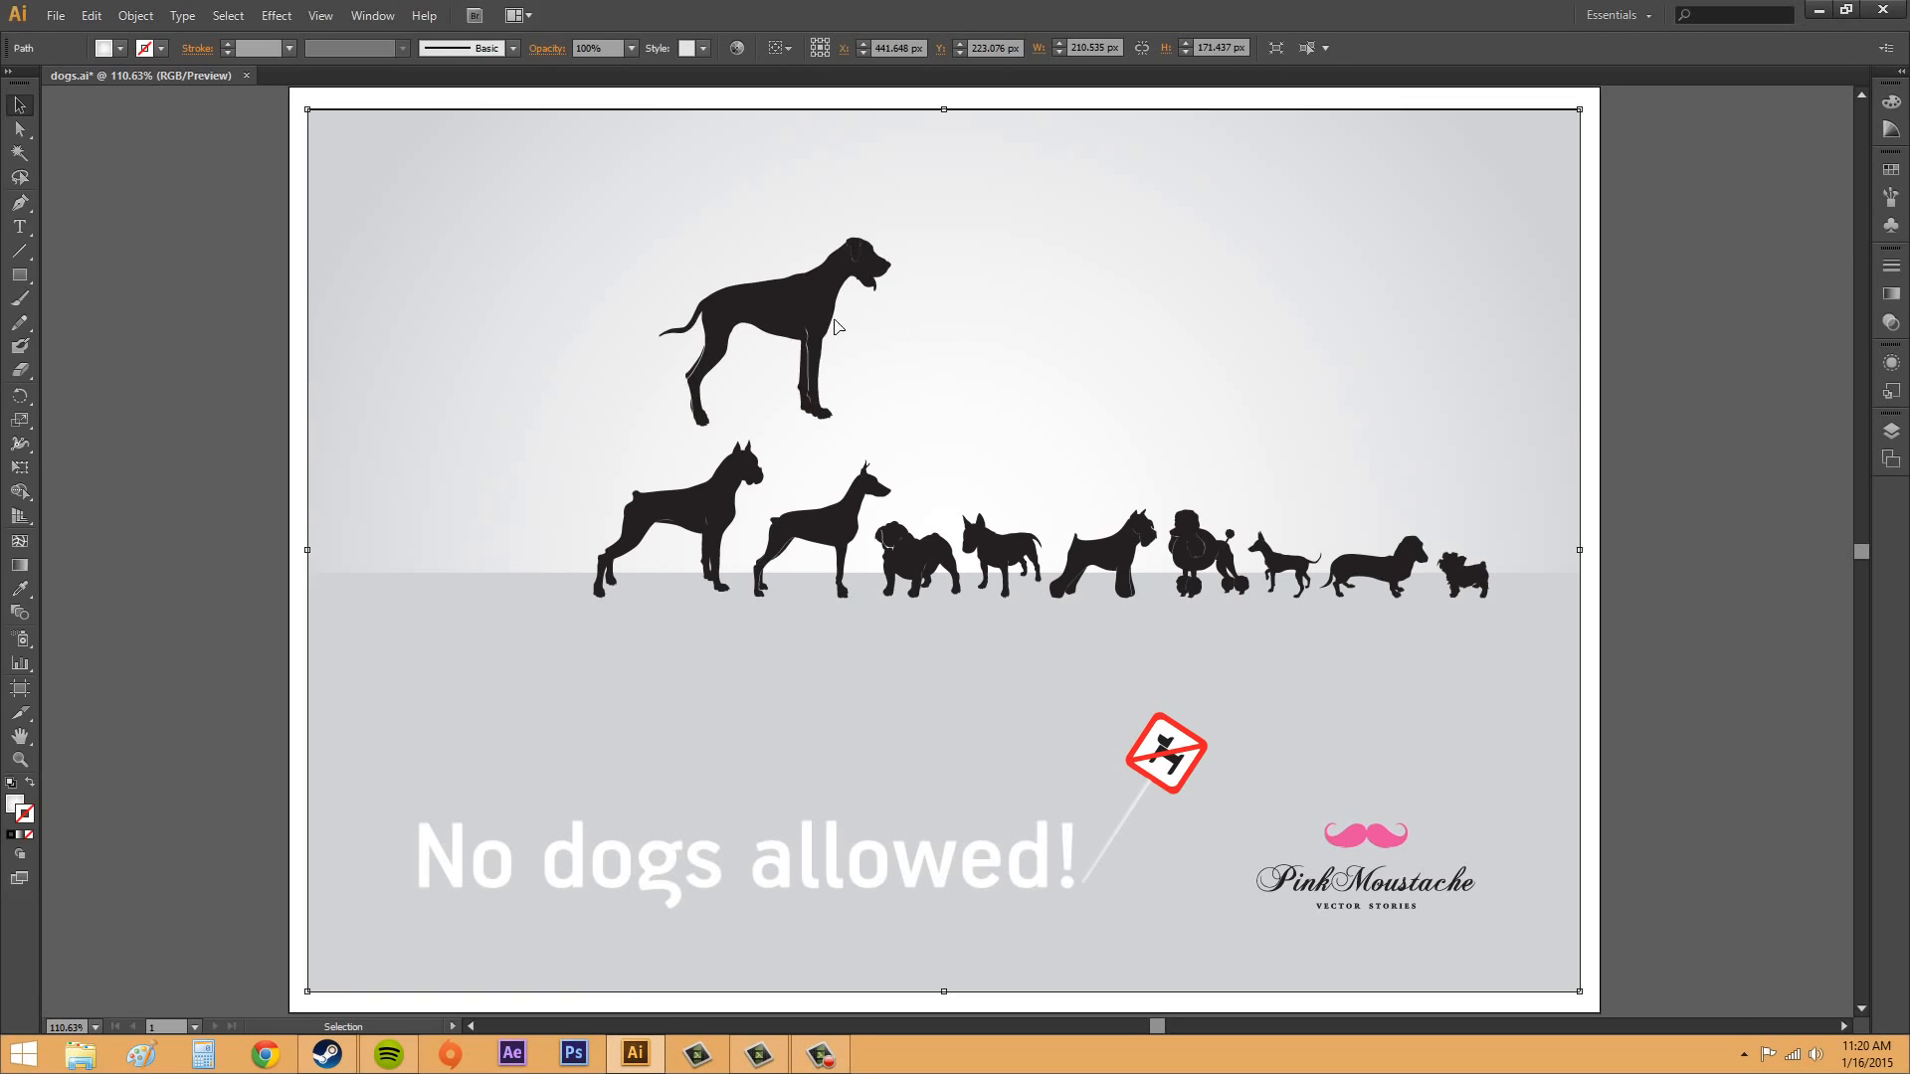
{"action": "left_click", "coordinate": [803, 317]}
{"action": "left_click_drag", "start_coordinate": [801, 316], "coordinate": [1079, 329]}
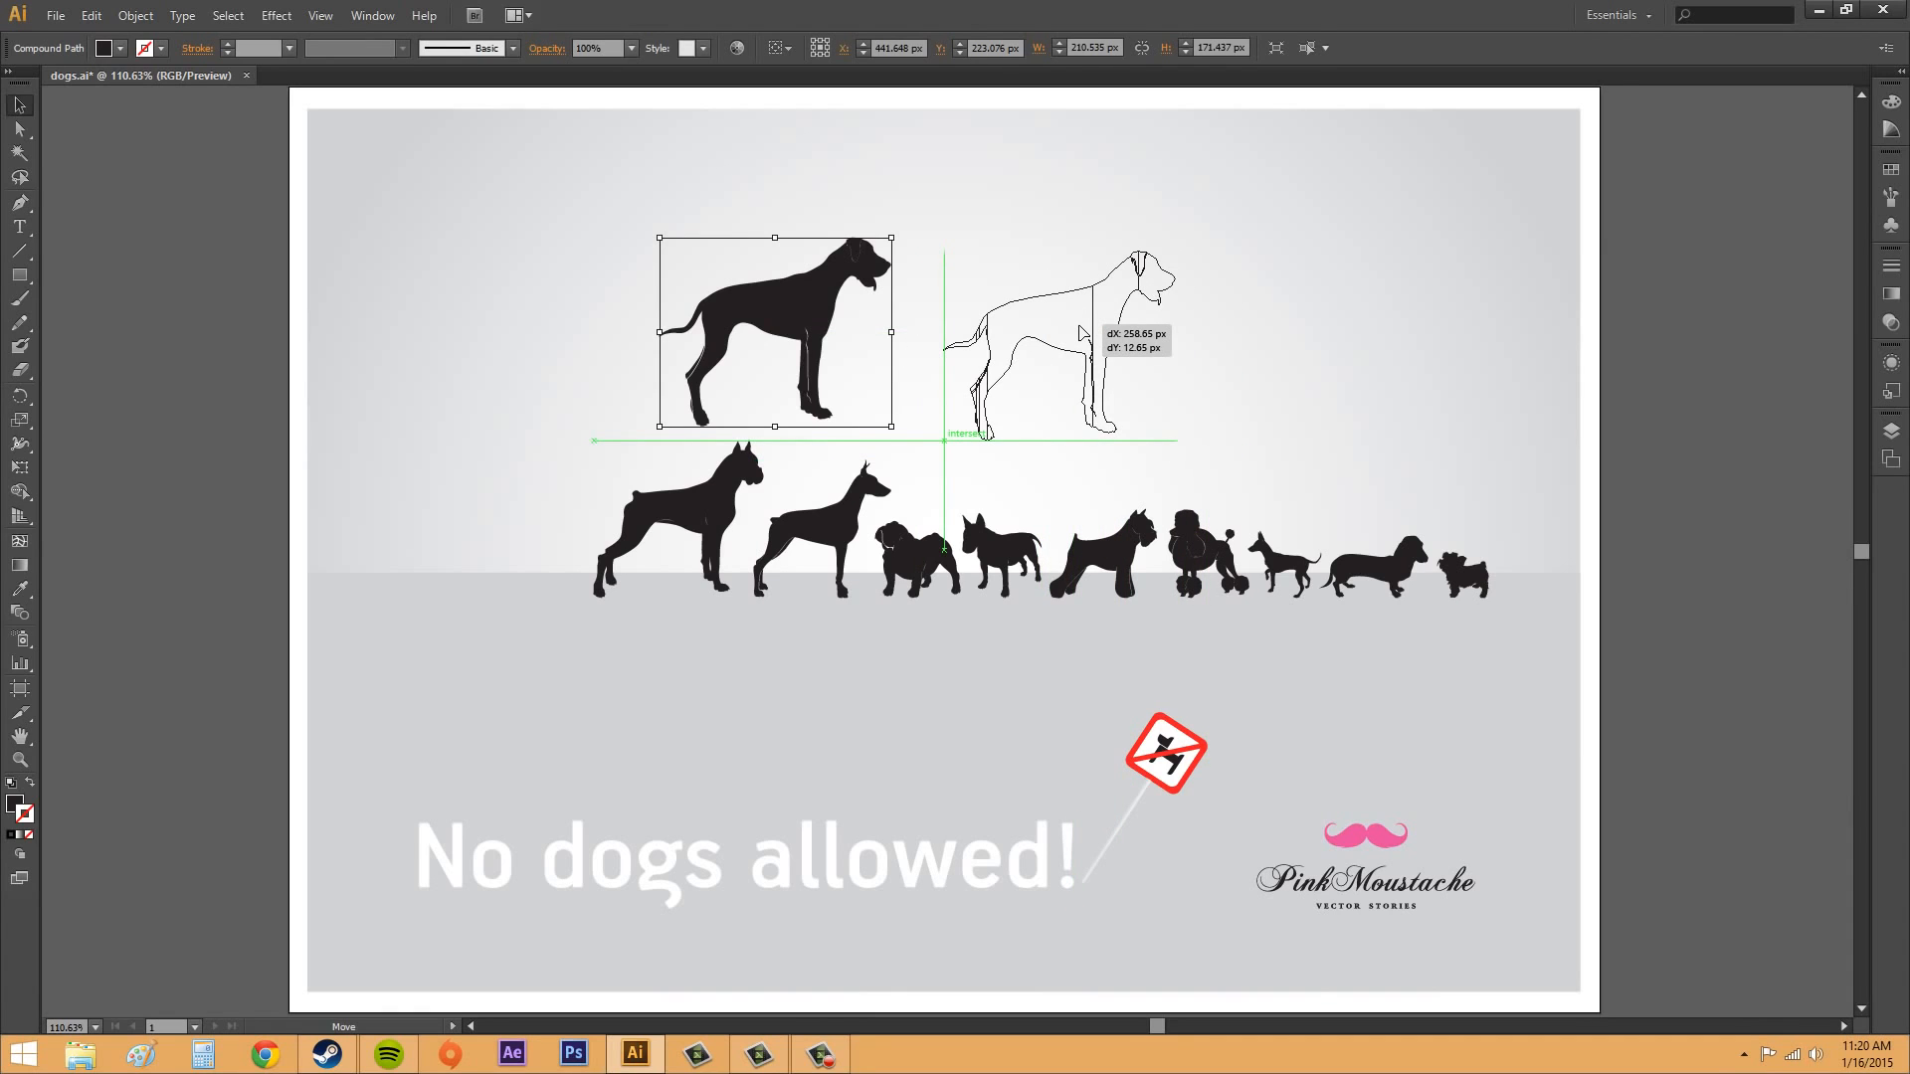
{"action": "left_click_drag", "start_coordinate": [1083, 331], "coordinate": [1117, 377]}
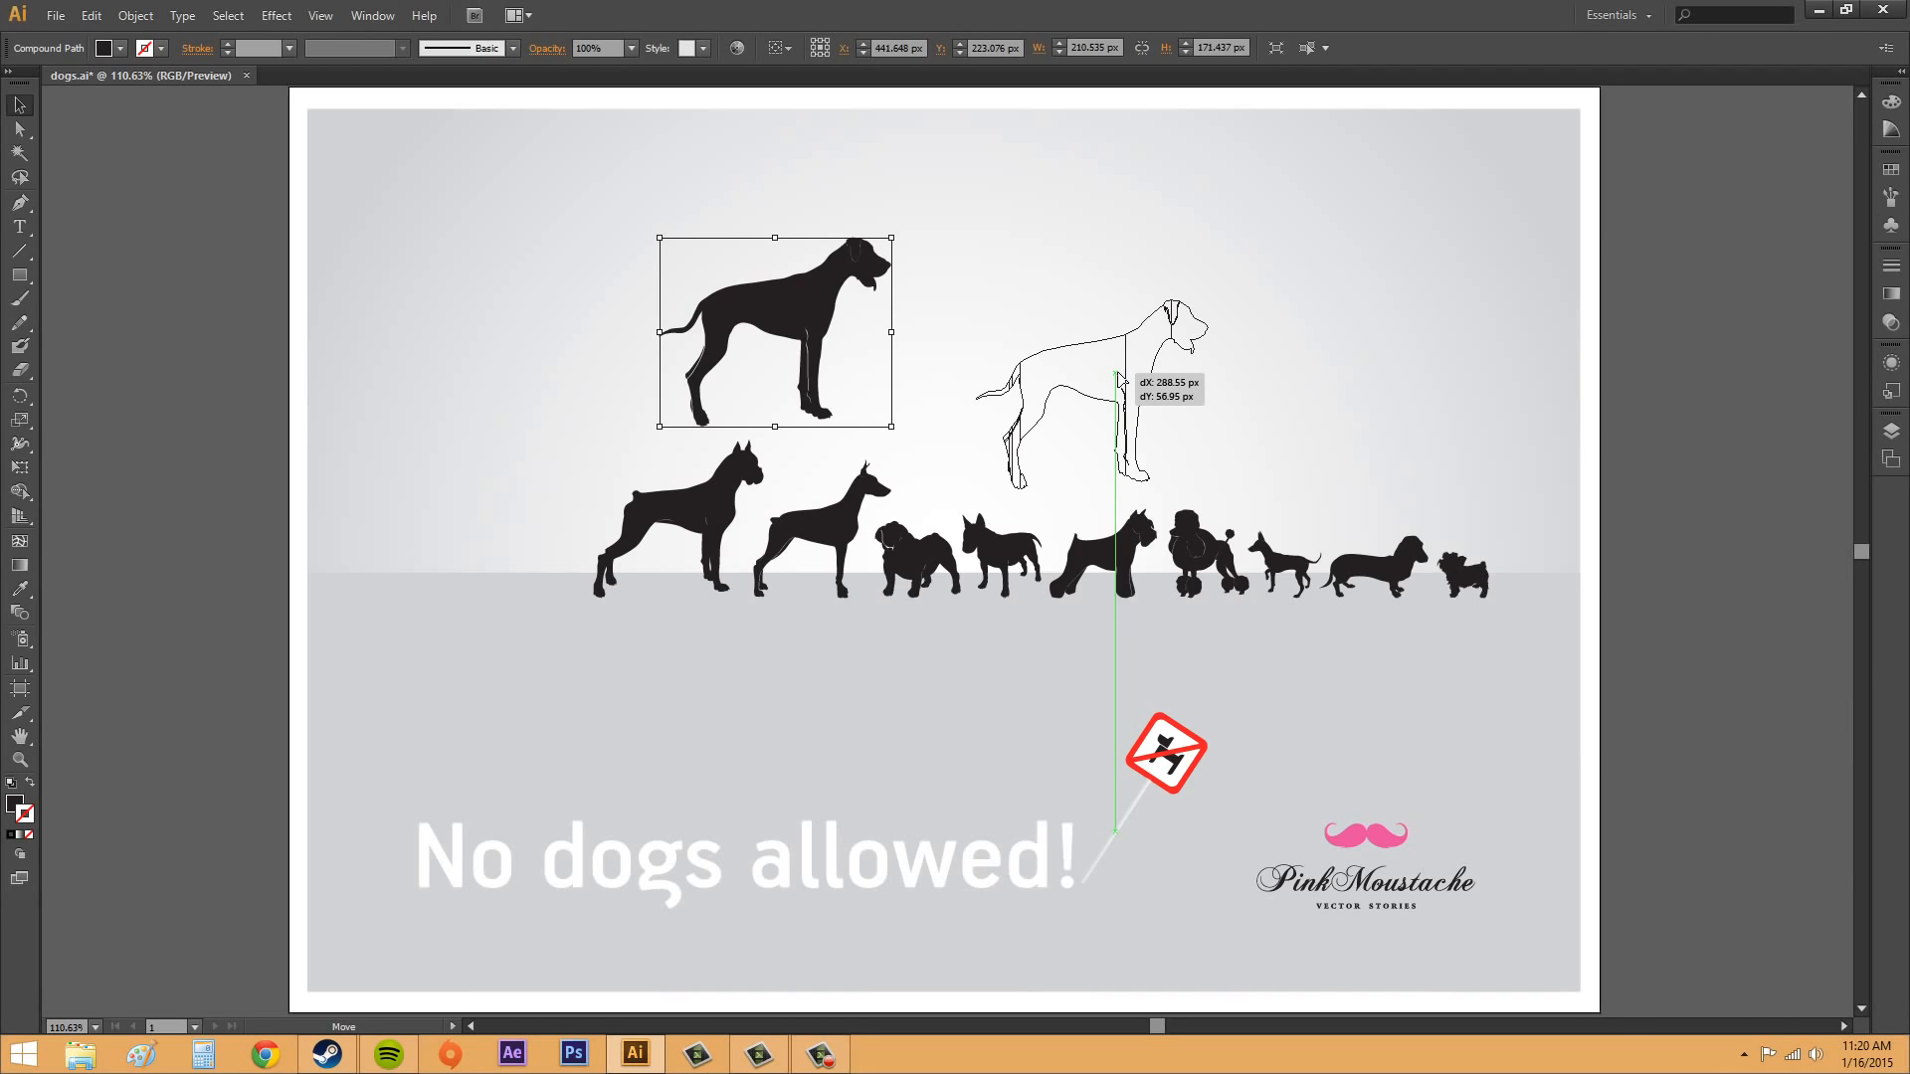
{"action": "left_click_drag", "start_coordinate": [1122, 387], "coordinate": [500, 495]}
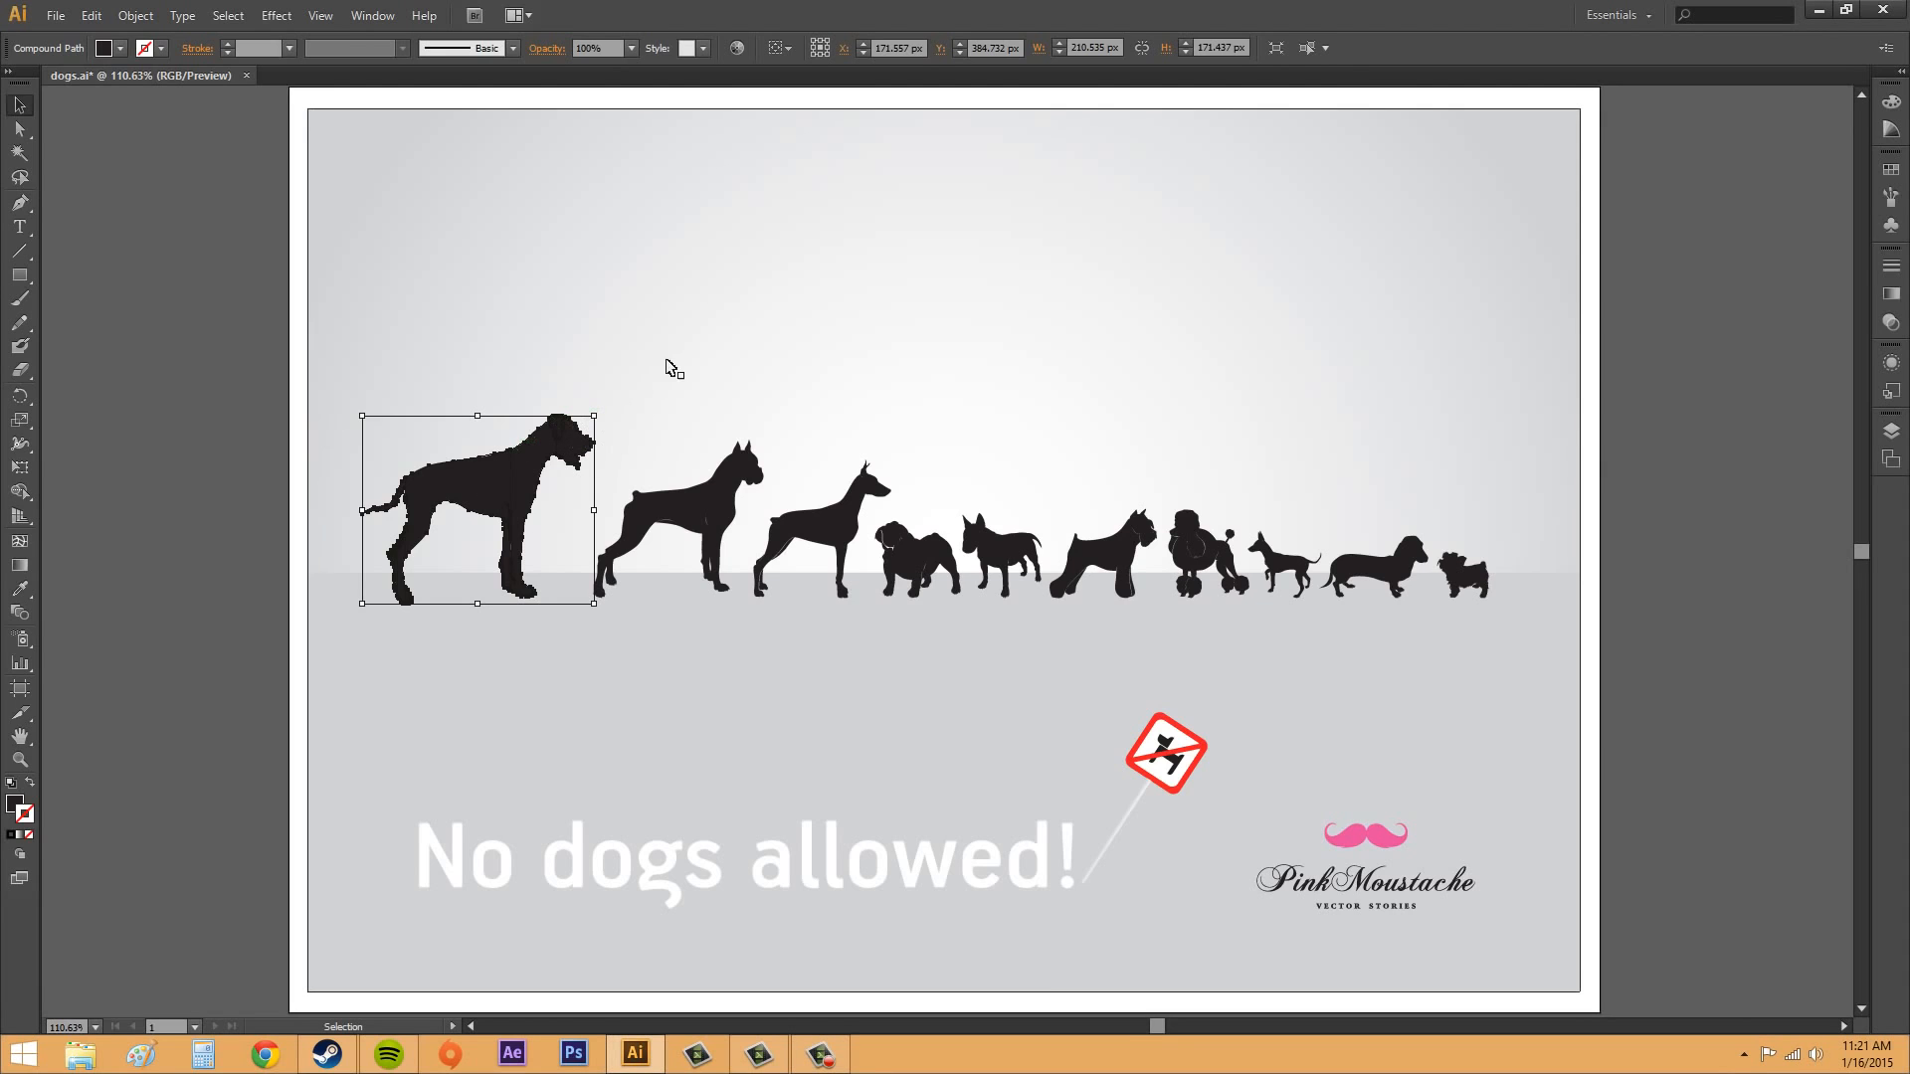
{"action": "left_click_drag", "start_coordinate": [498, 517], "coordinate": [584, 318]}
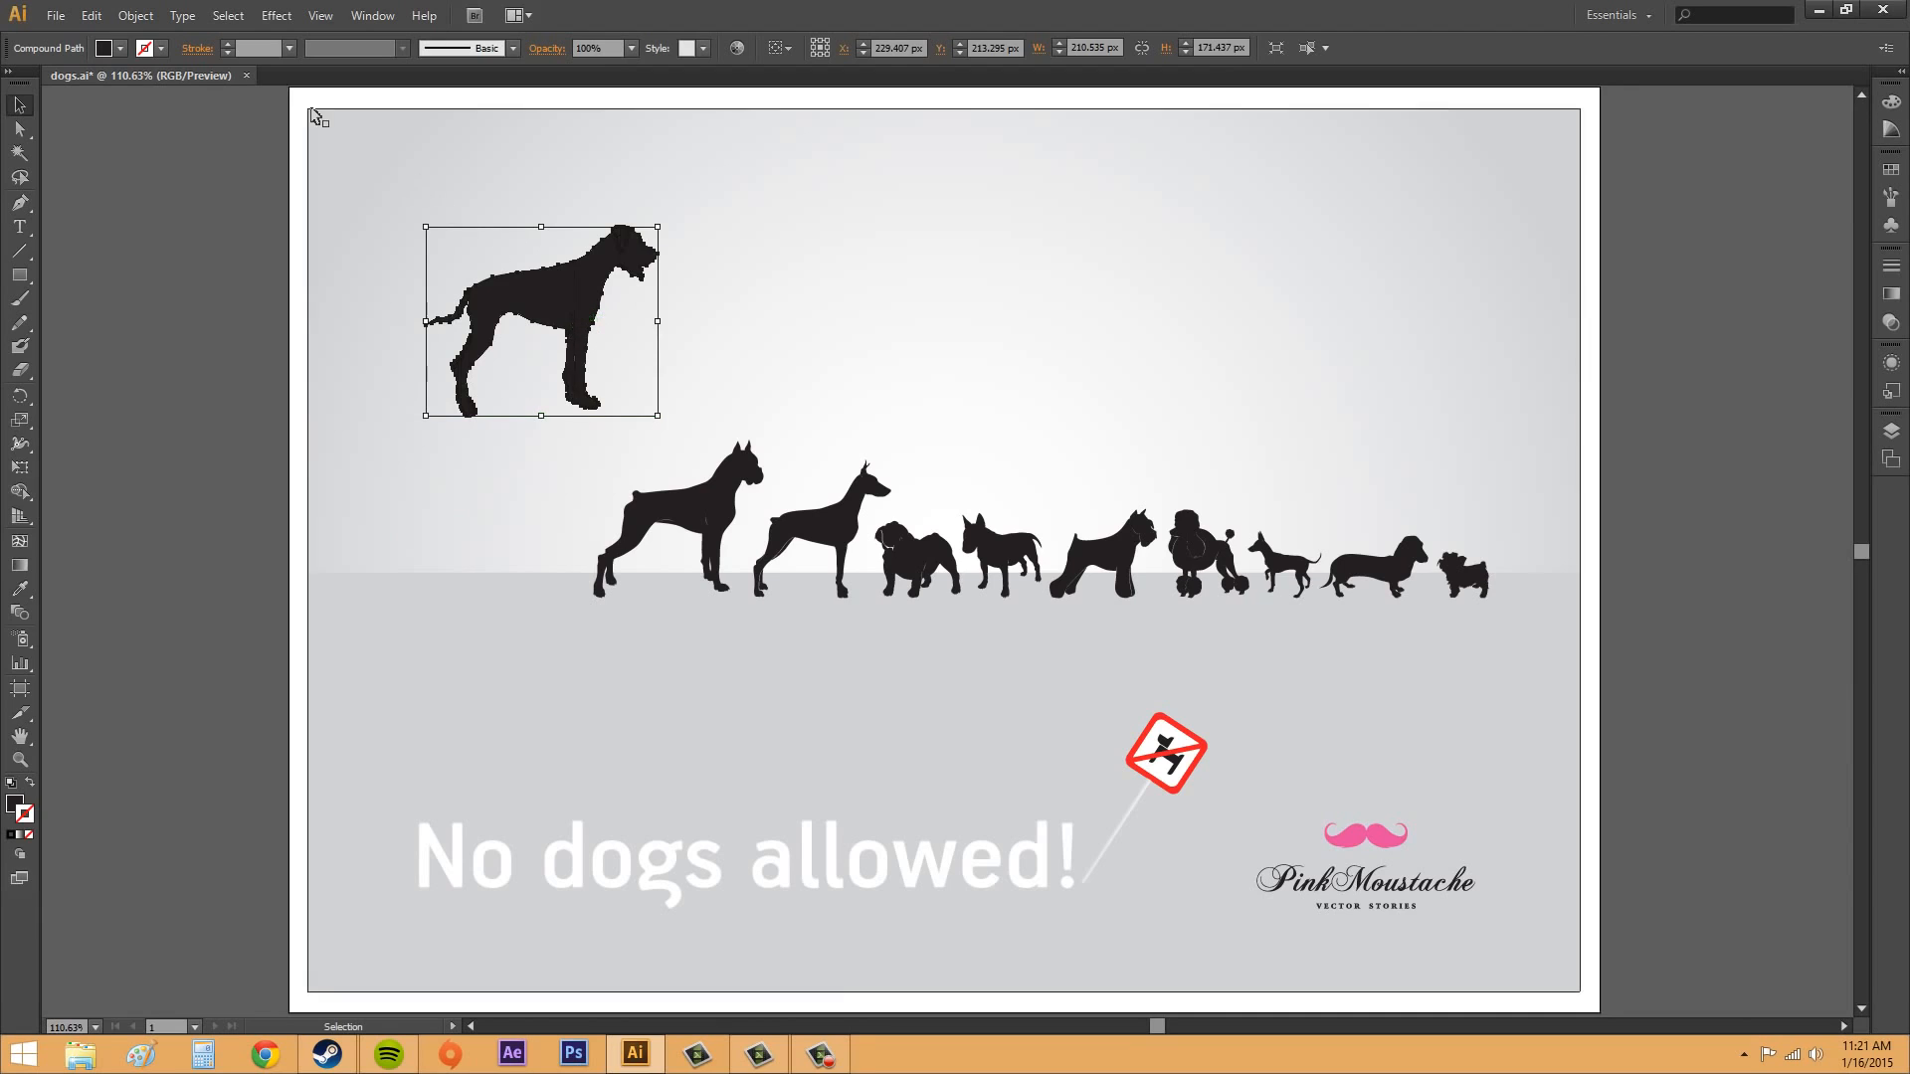
Step: Open the Smart Guides preferences, review the guide color choices and move the dialog clear of the largest dog
{"action": "left_click", "coordinate": [91, 15]}
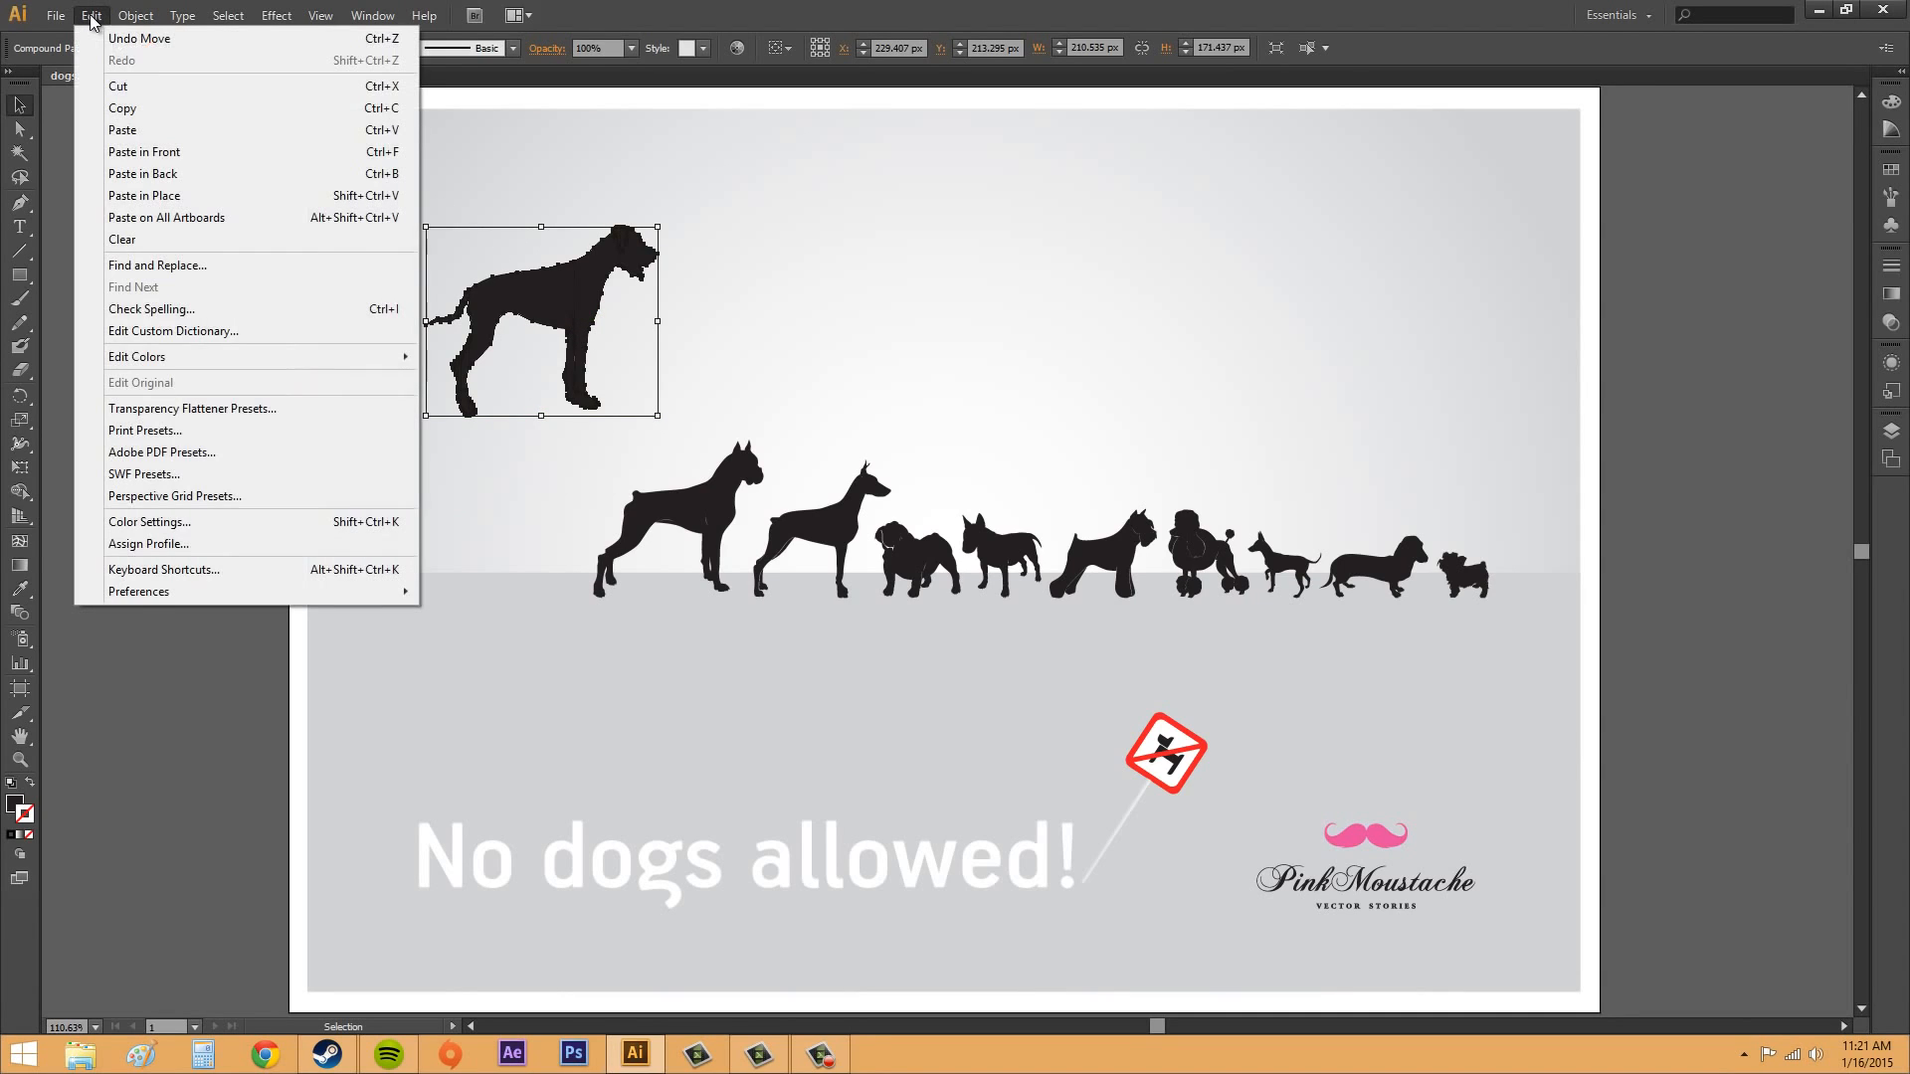
{"action": "mouse_move", "coordinate": [161, 595]}
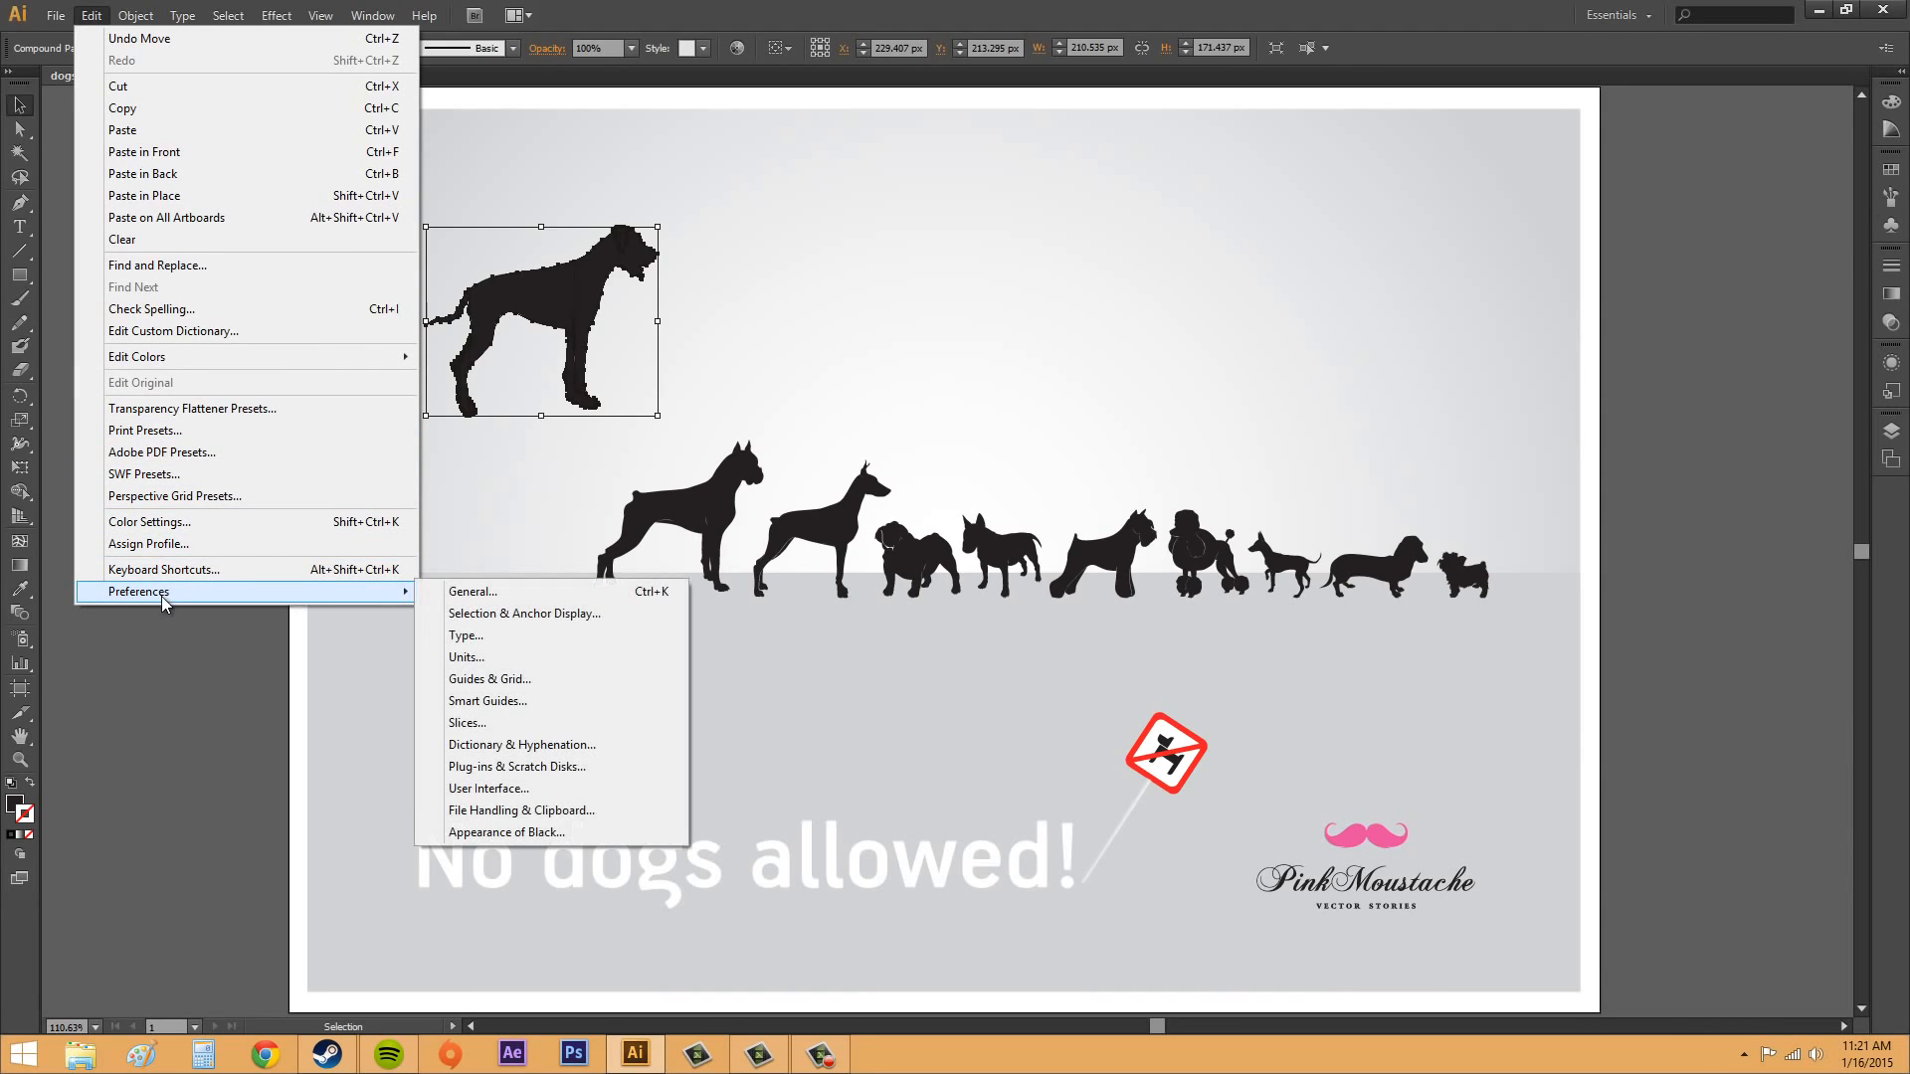
{"action": "left_click", "coordinate": [506, 702]}
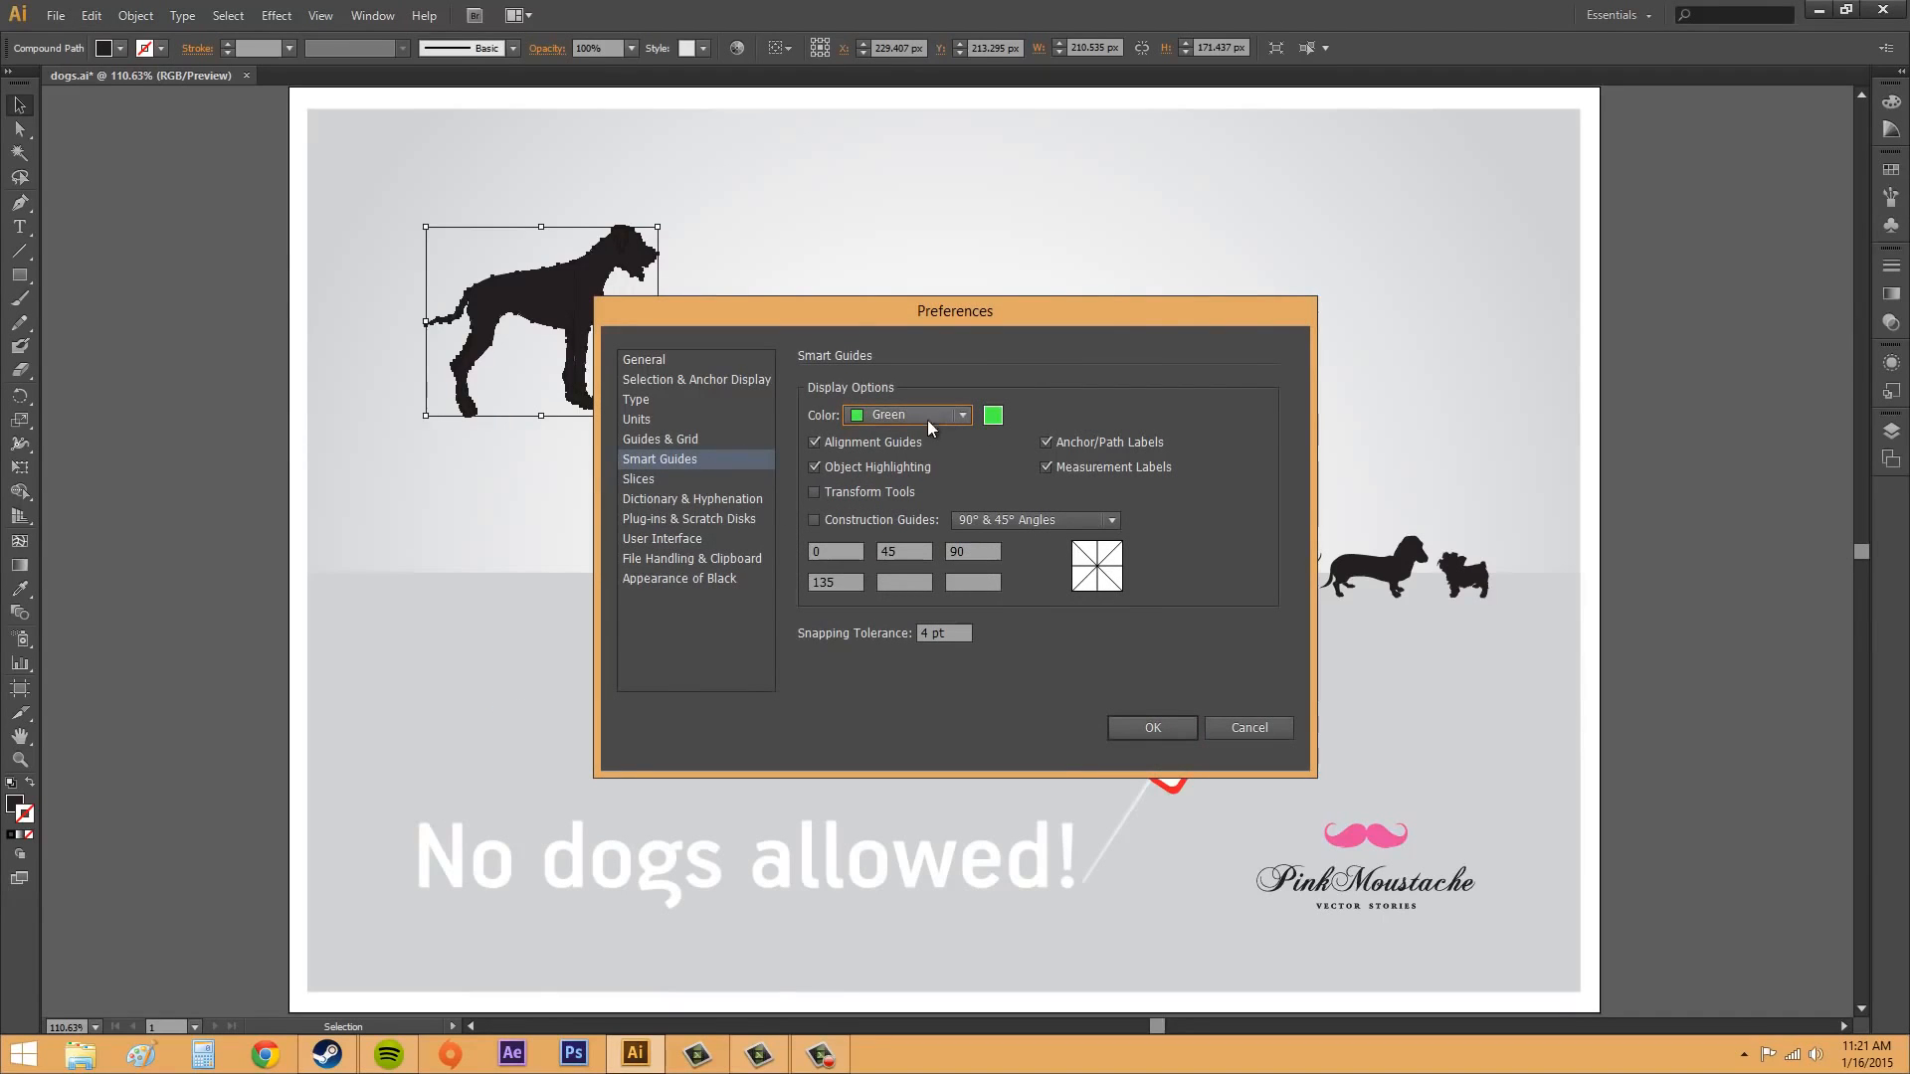
{"action": "left_click", "coordinate": [951, 412]}
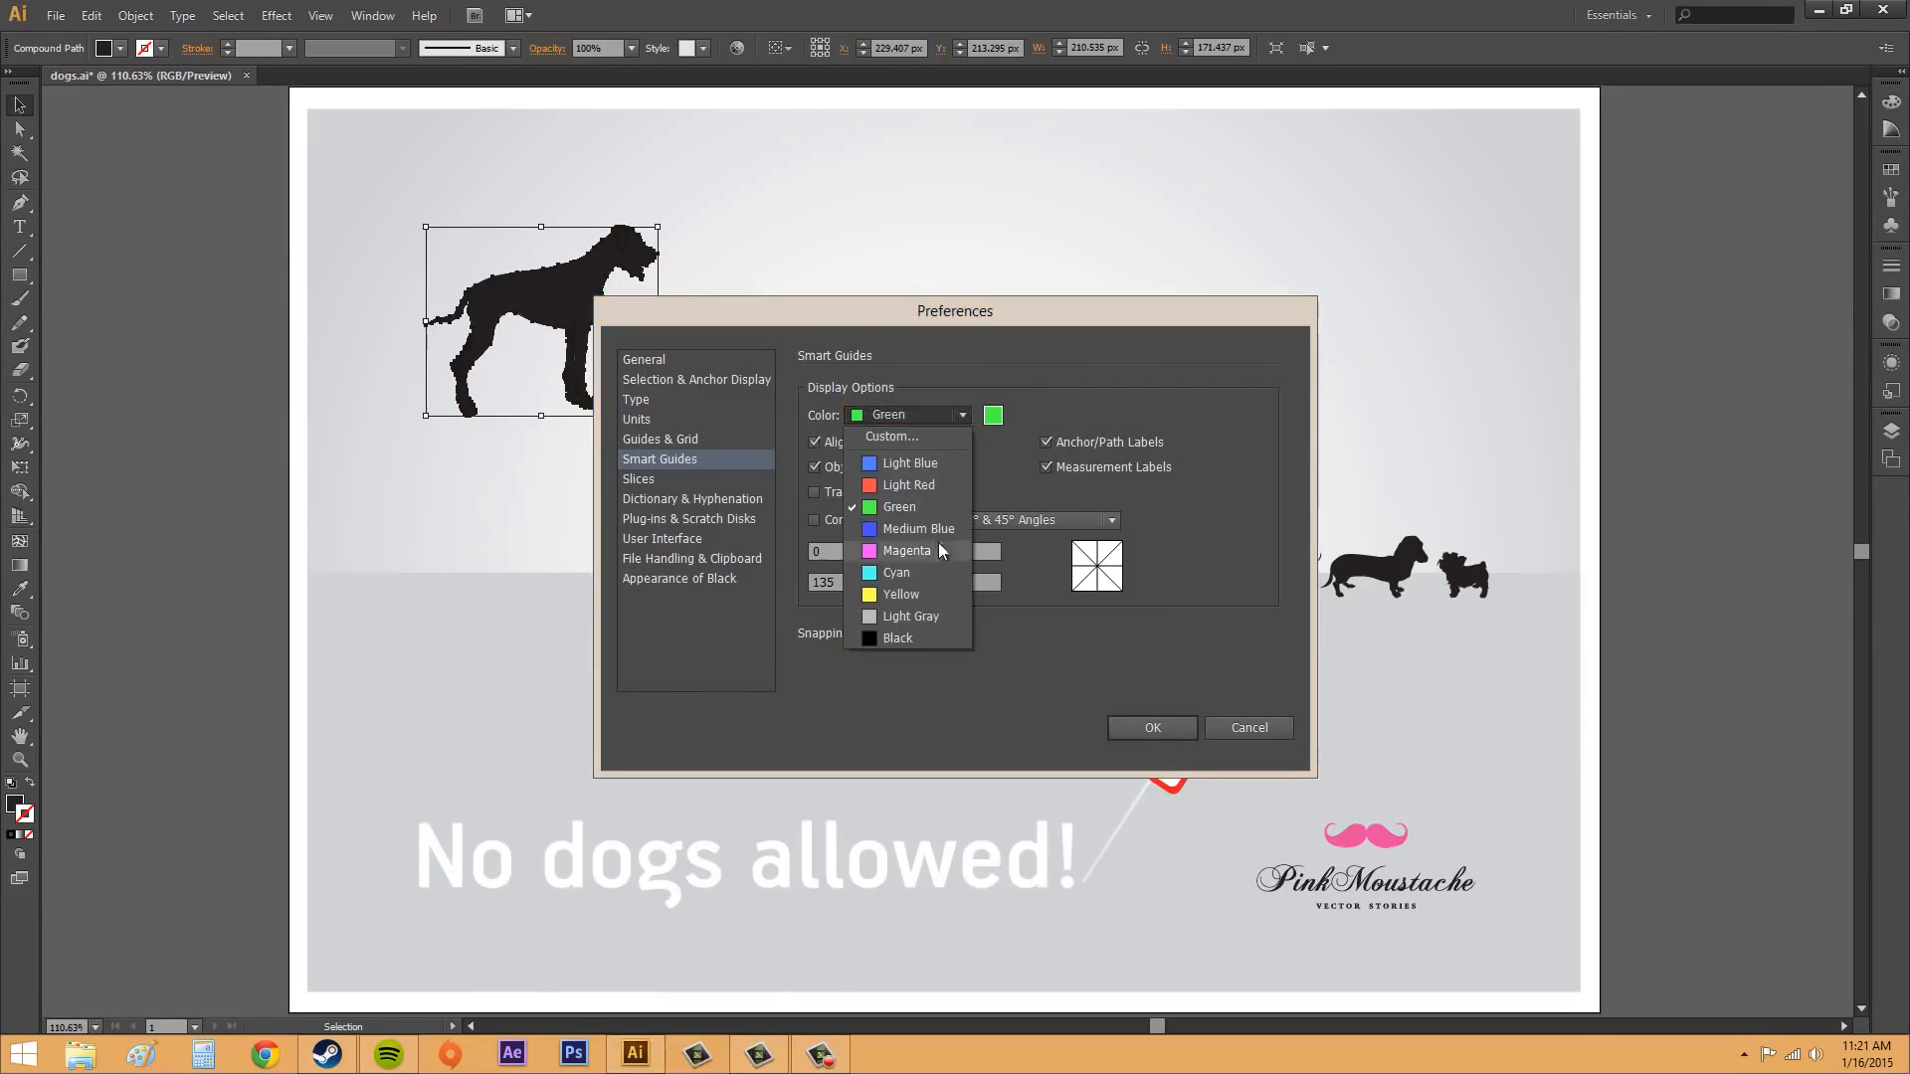
{"action": "left_click", "coordinate": [931, 414]}
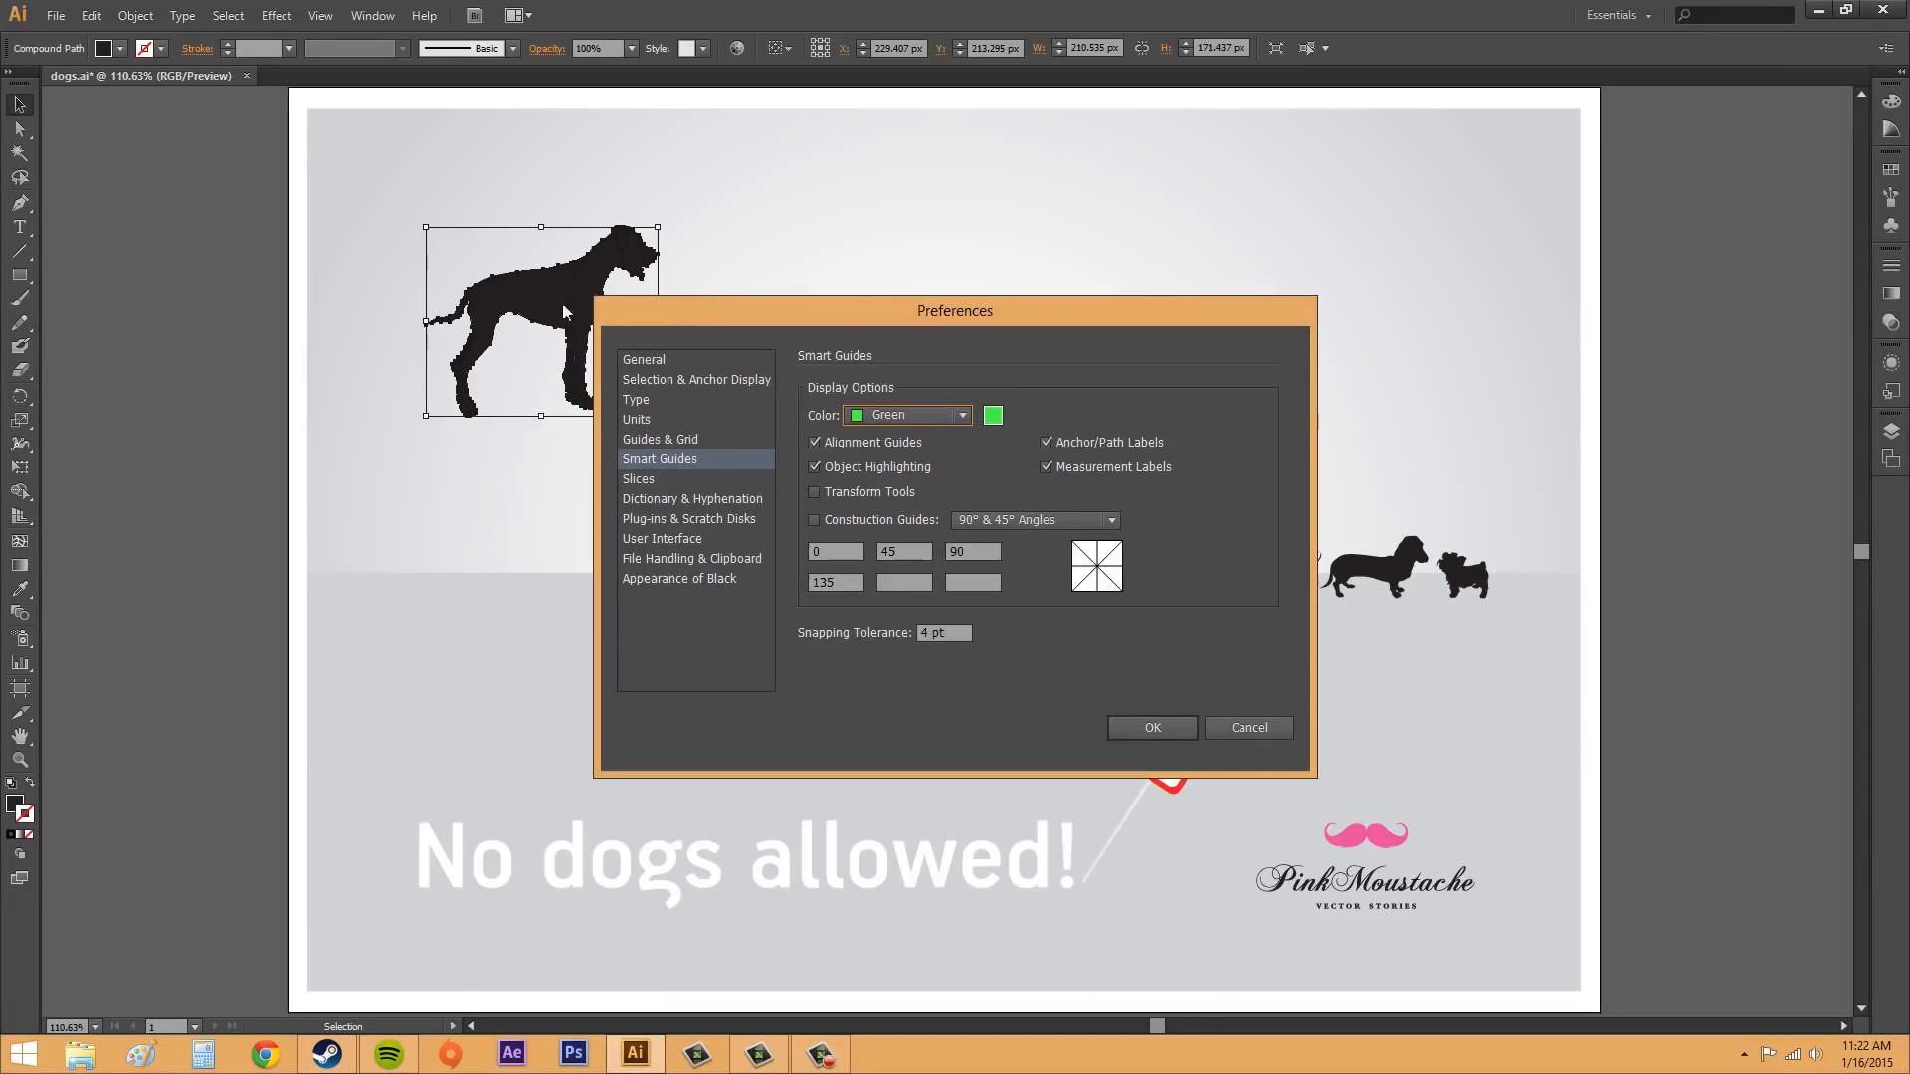
{"action": "left_click_drag", "start_coordinate": [1036, 314], "coordinate": [1365, 300]}
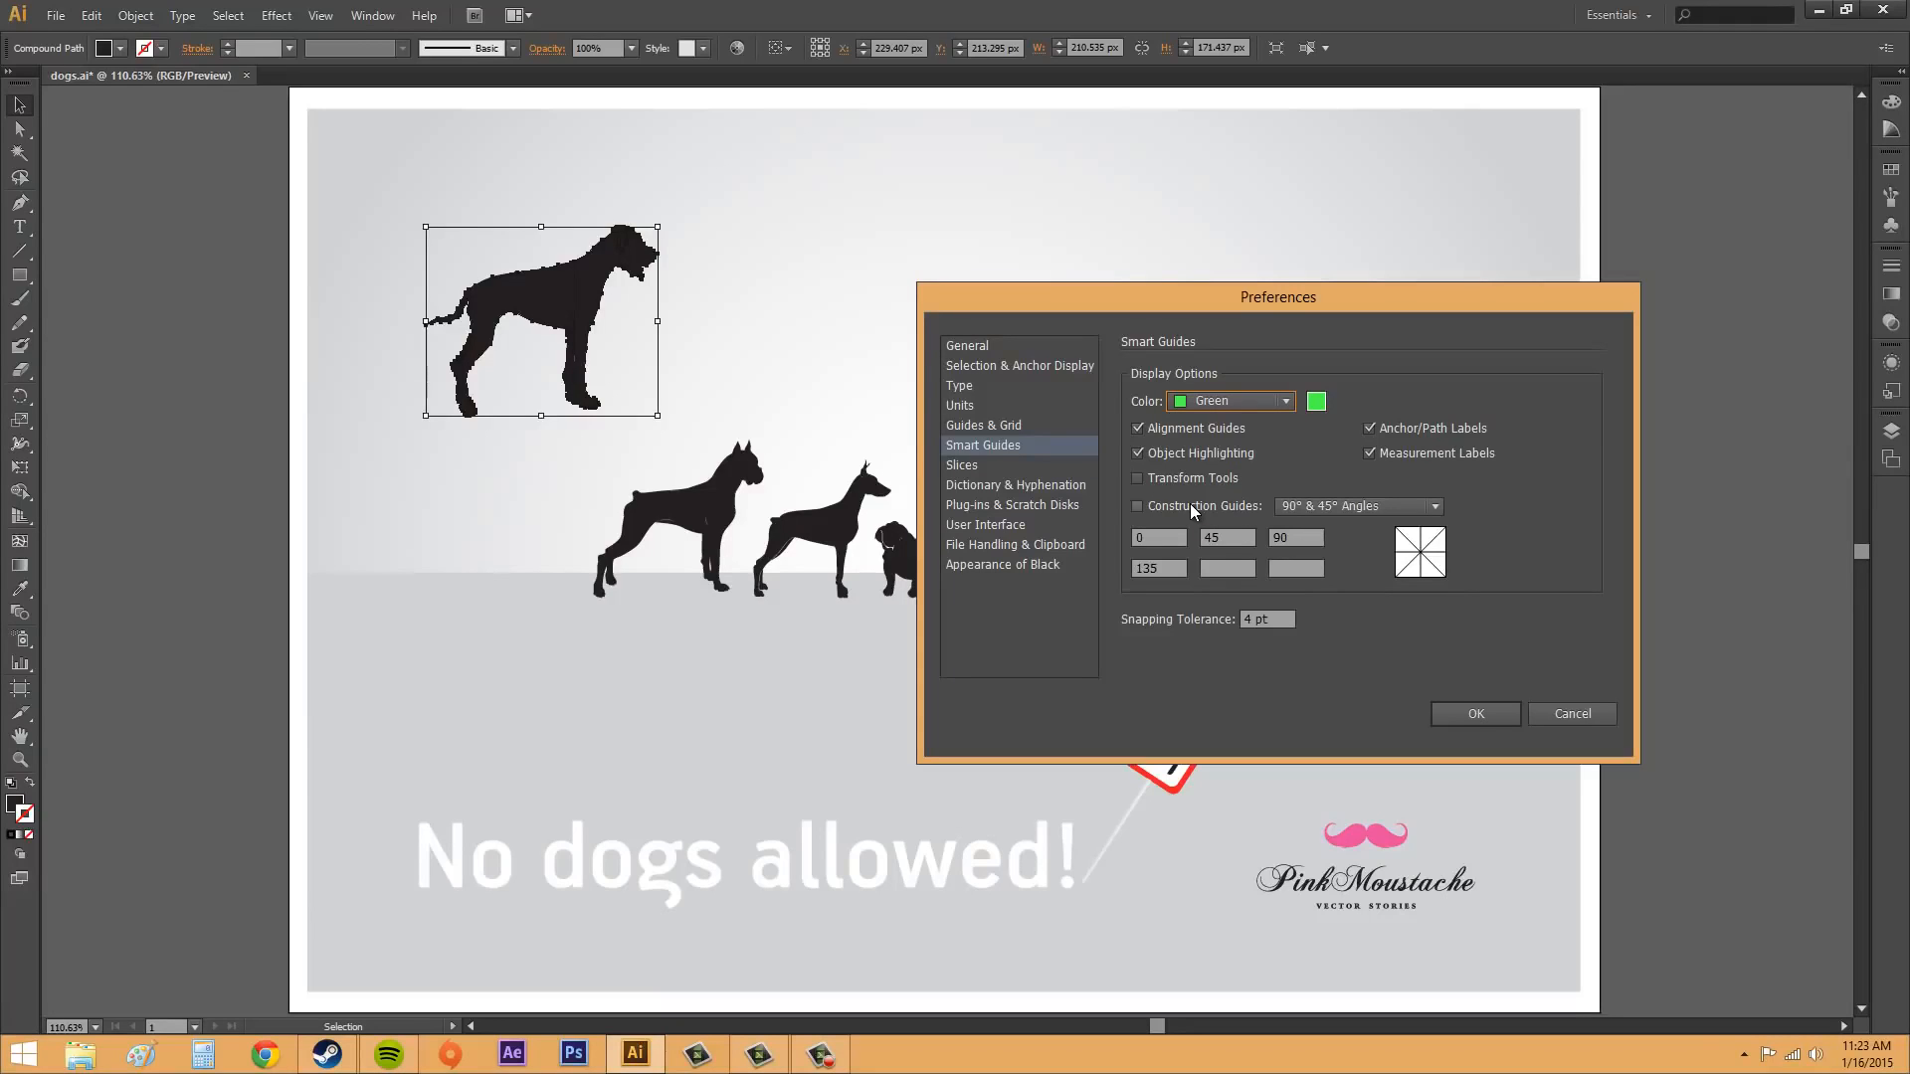
Step: Review the construction guide angle options, and try enabling Construction Guides before disabling them again
{"action": "left_click", "coordinate": [1334, 504]}
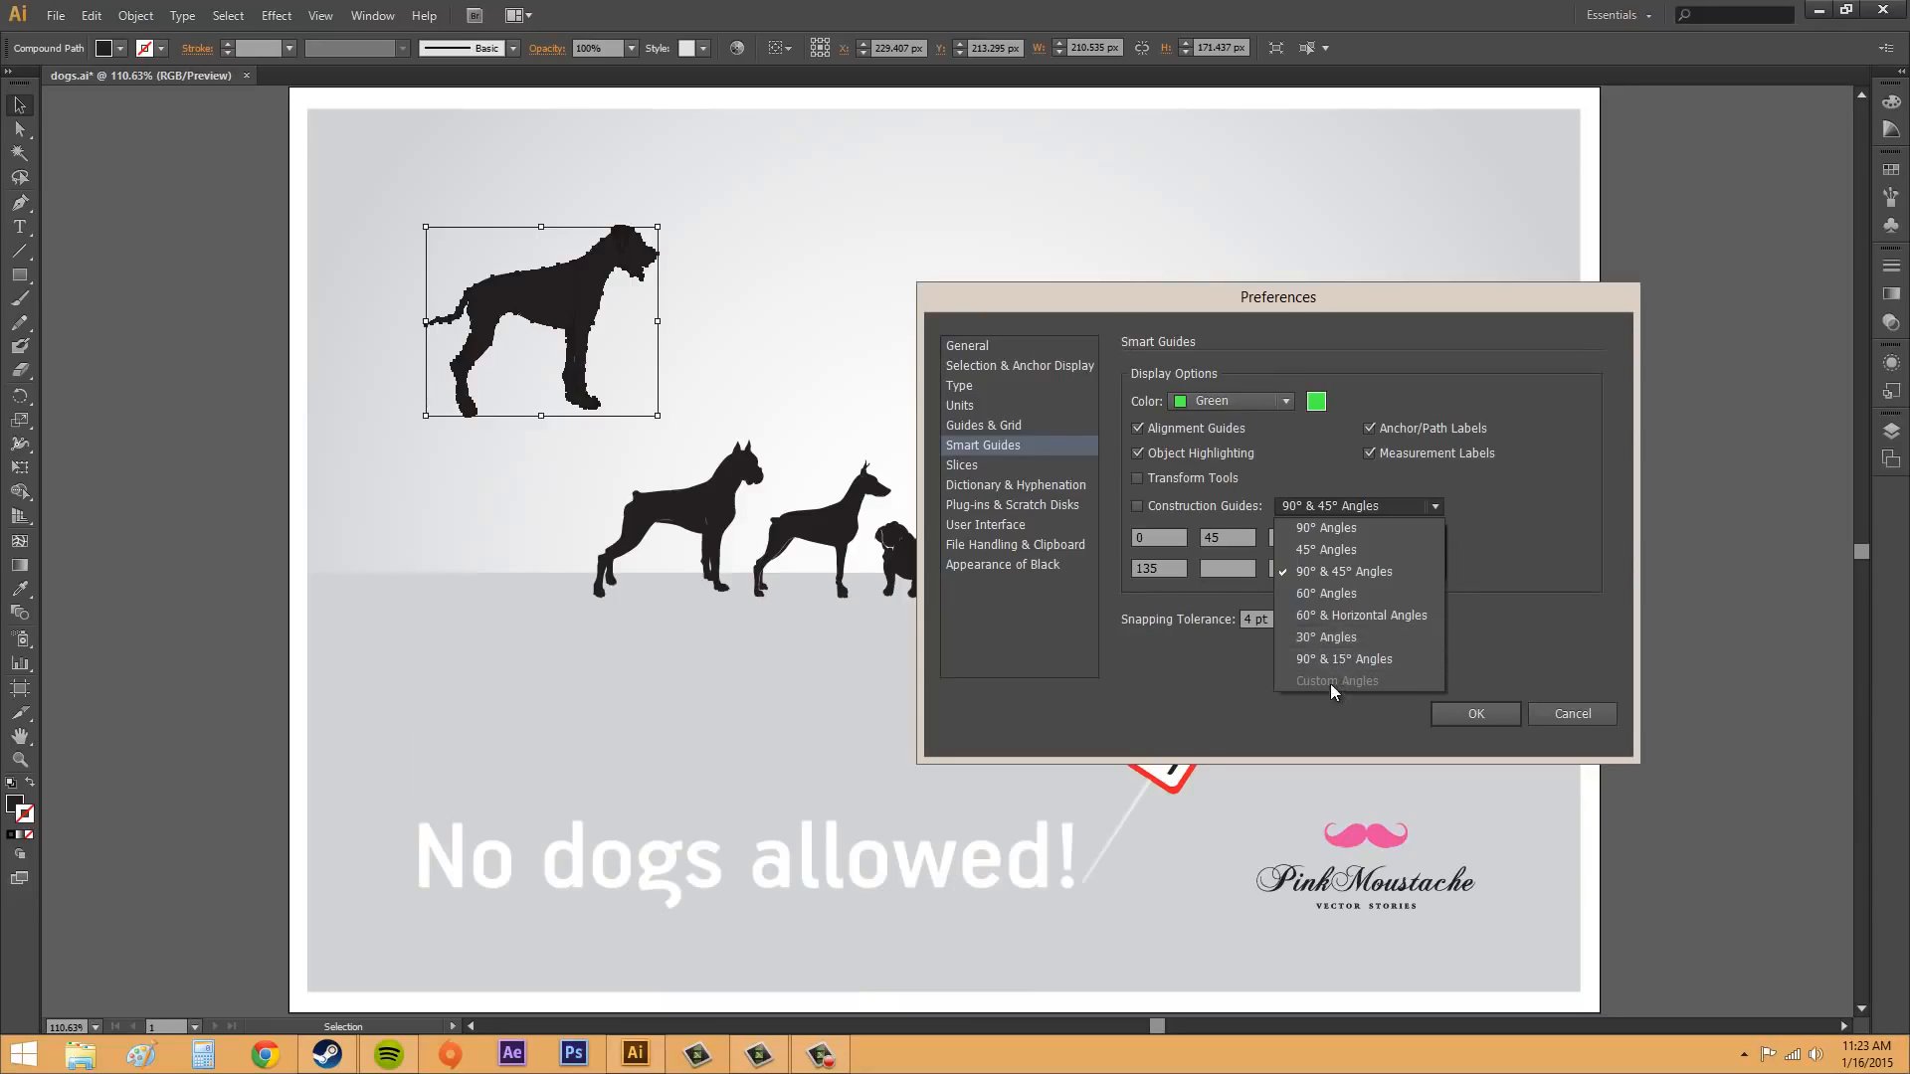
{"action": "left_click", "coordinate": [1460, 563]}
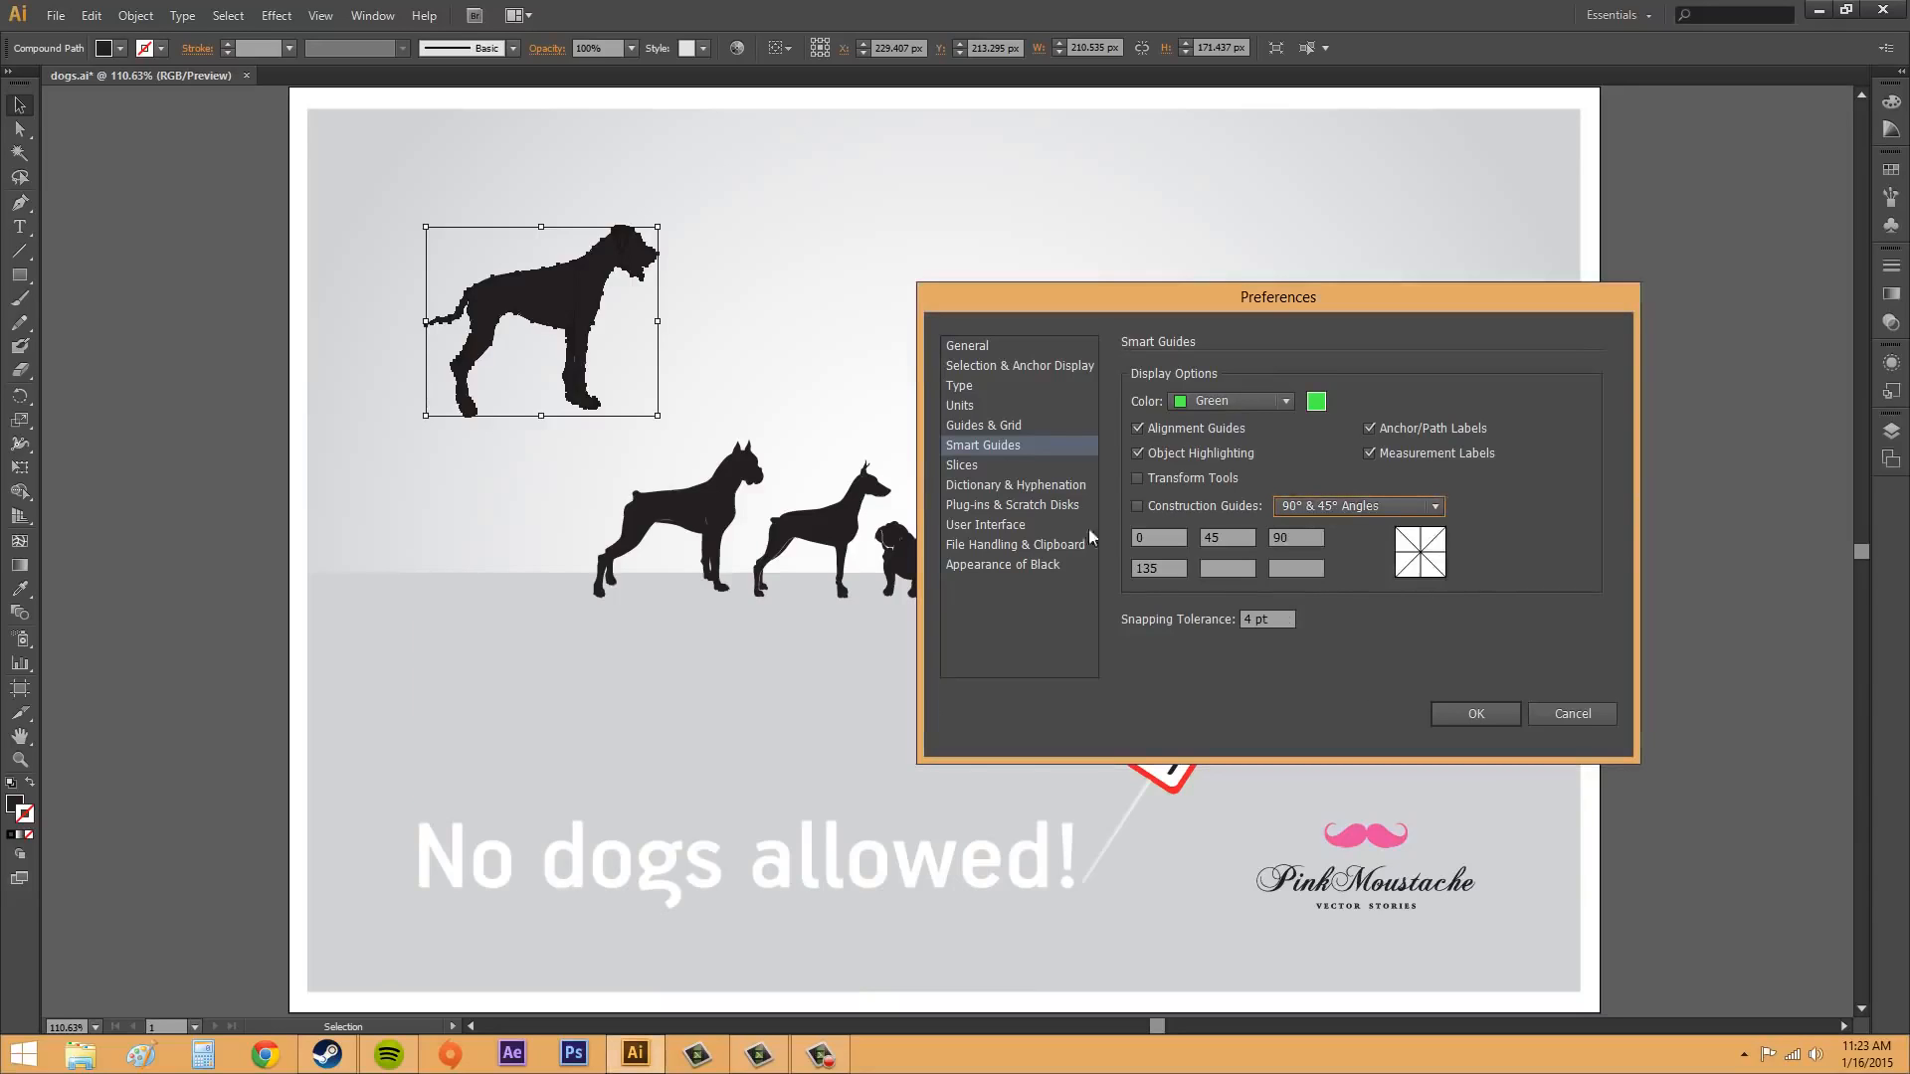
{"action": "left_click", "coordinate": [1311, 510]}
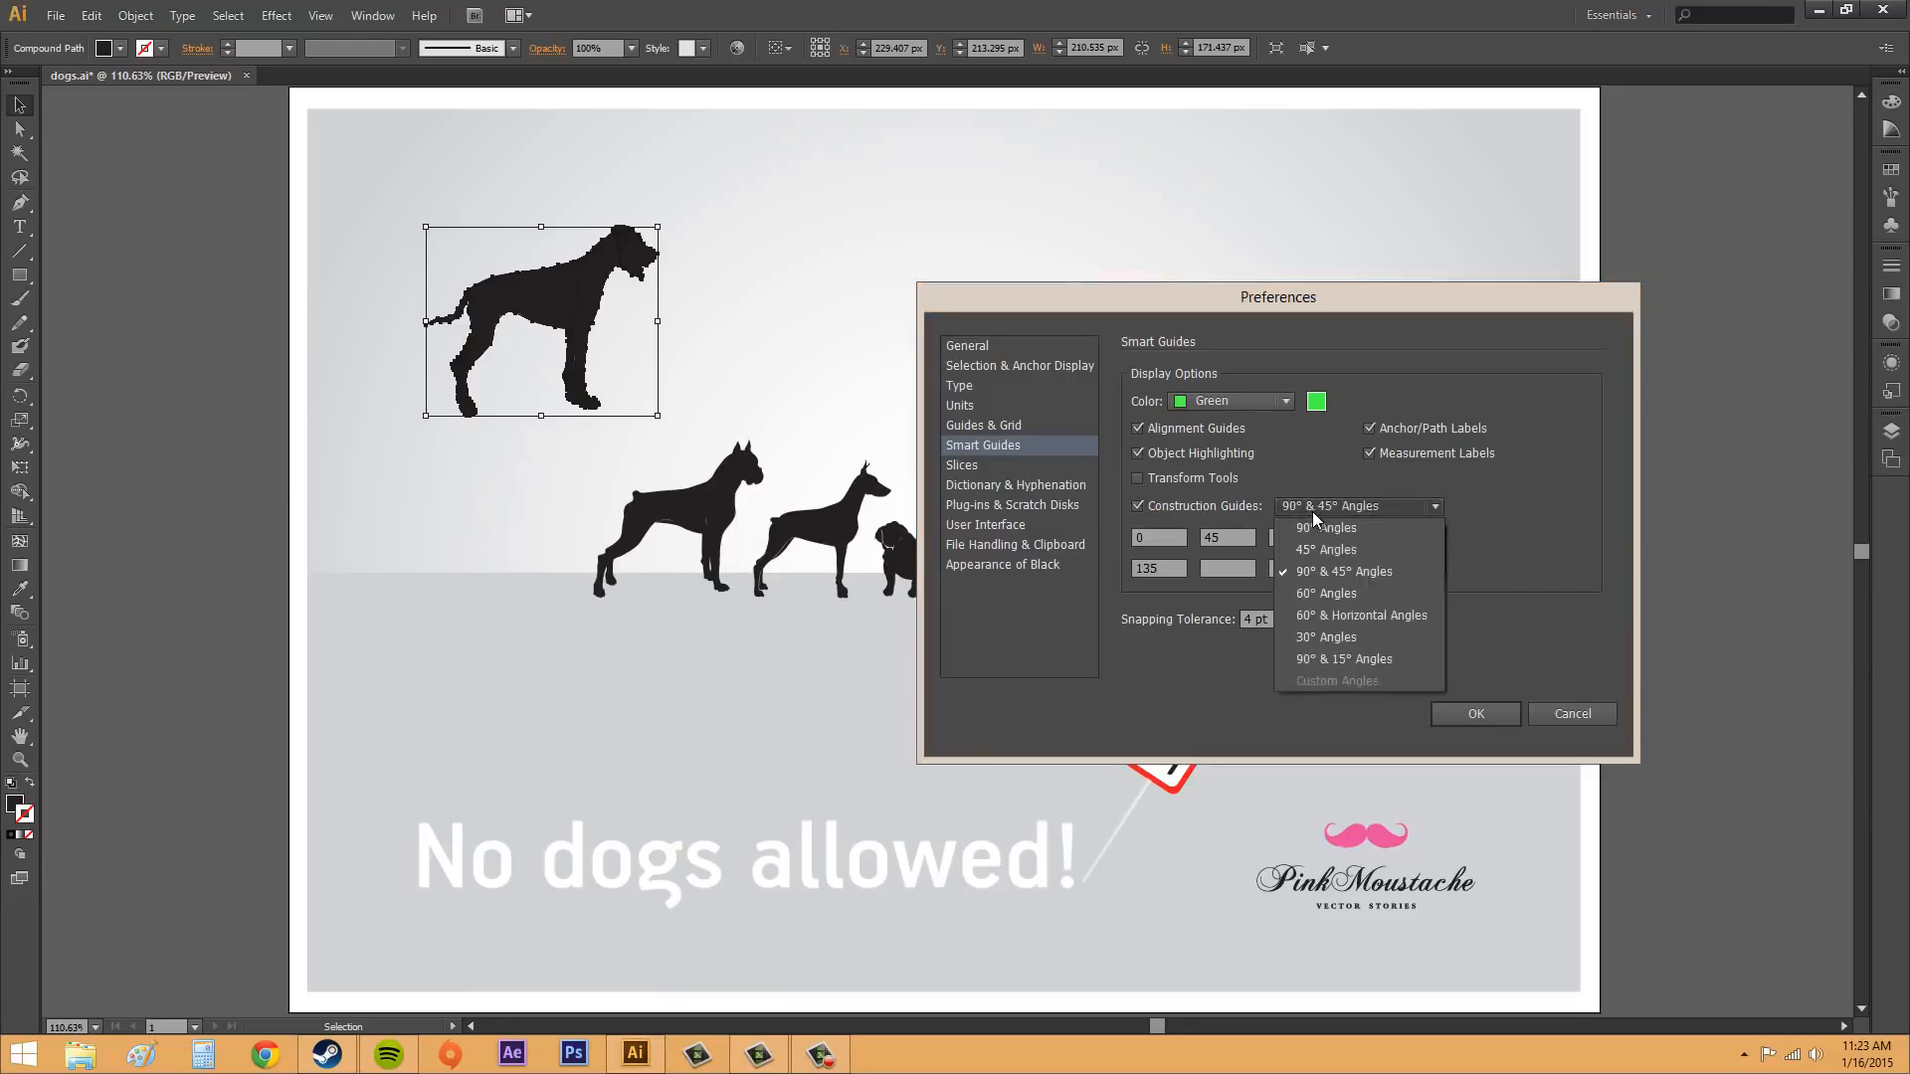
{"action": "left_click", "coordinate": [1144, 509]}
{"action": "left_click", "coordinate": [1143, 510]}
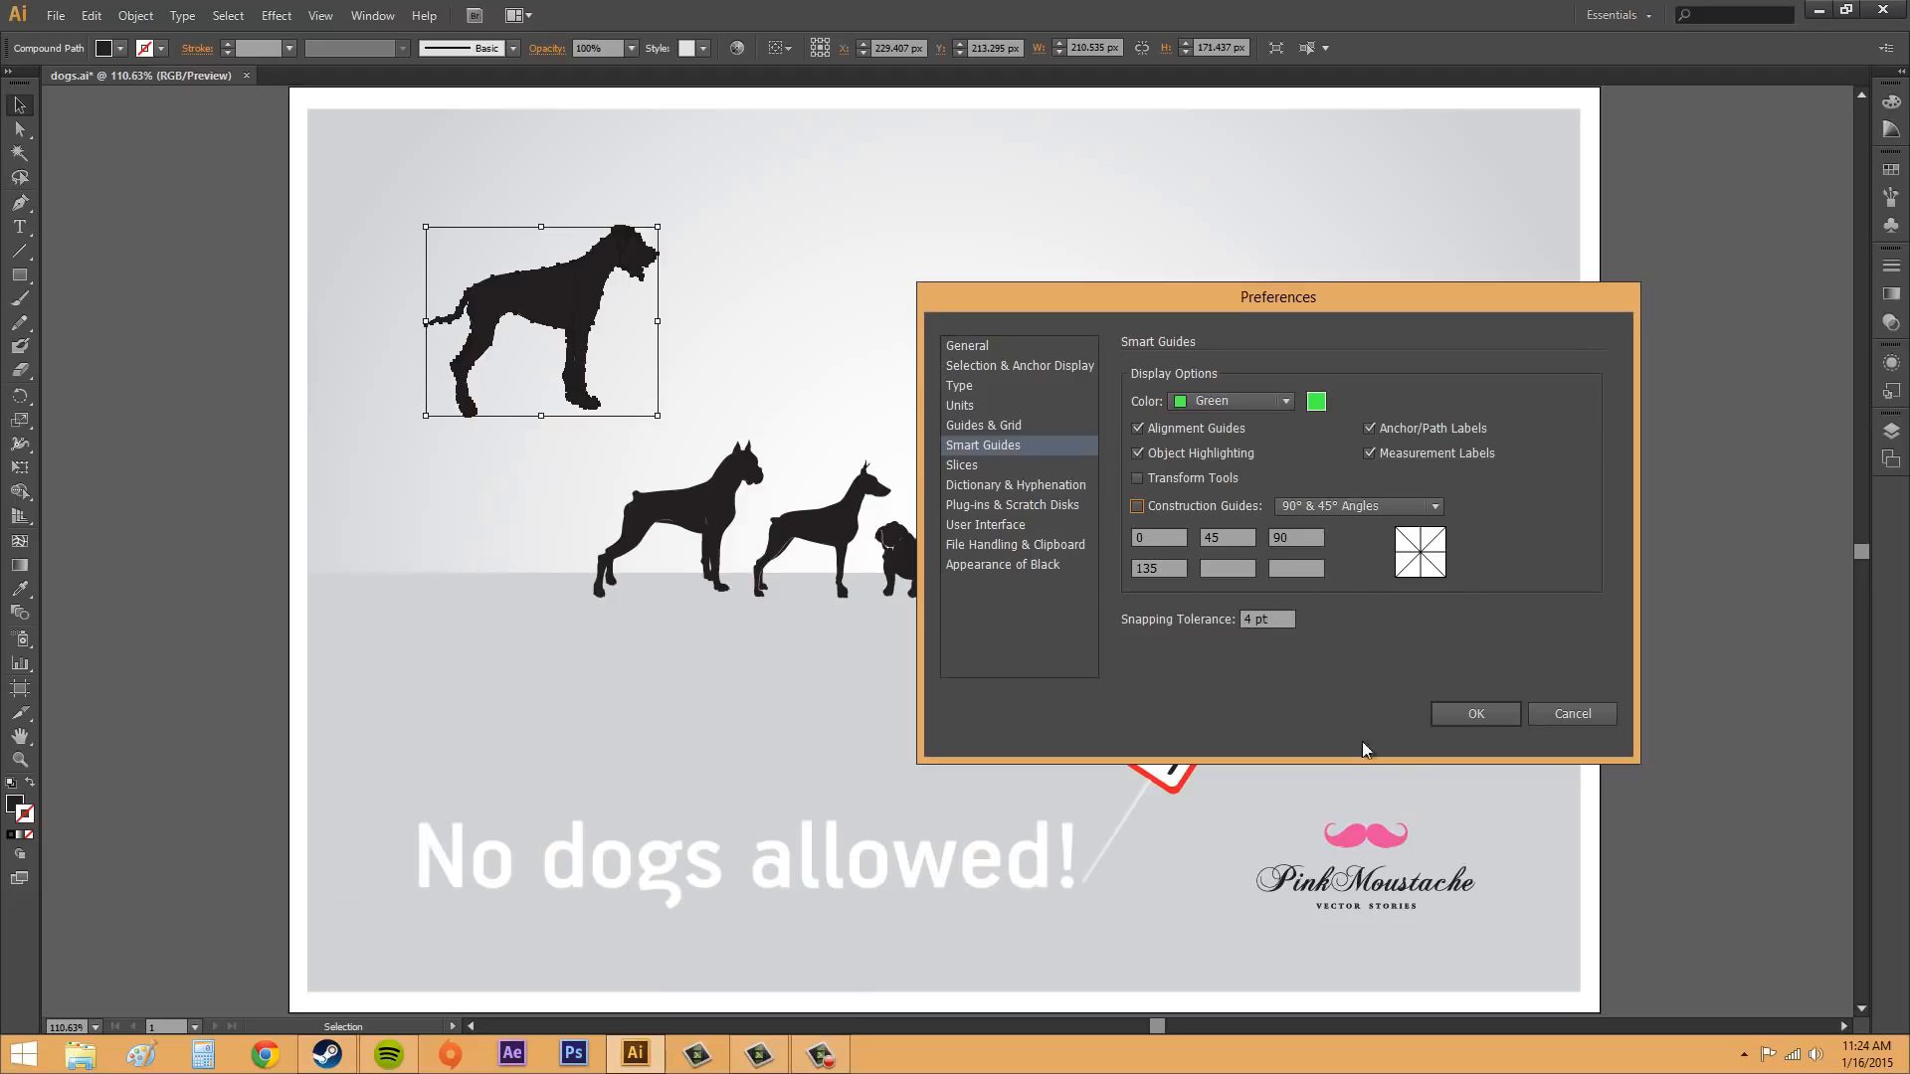
Step: Set the Smart Guides color to Magenta, turn off Measurement Labels and apply the preferences
{"action": "left_click", "coordinate": [1206, 398]}
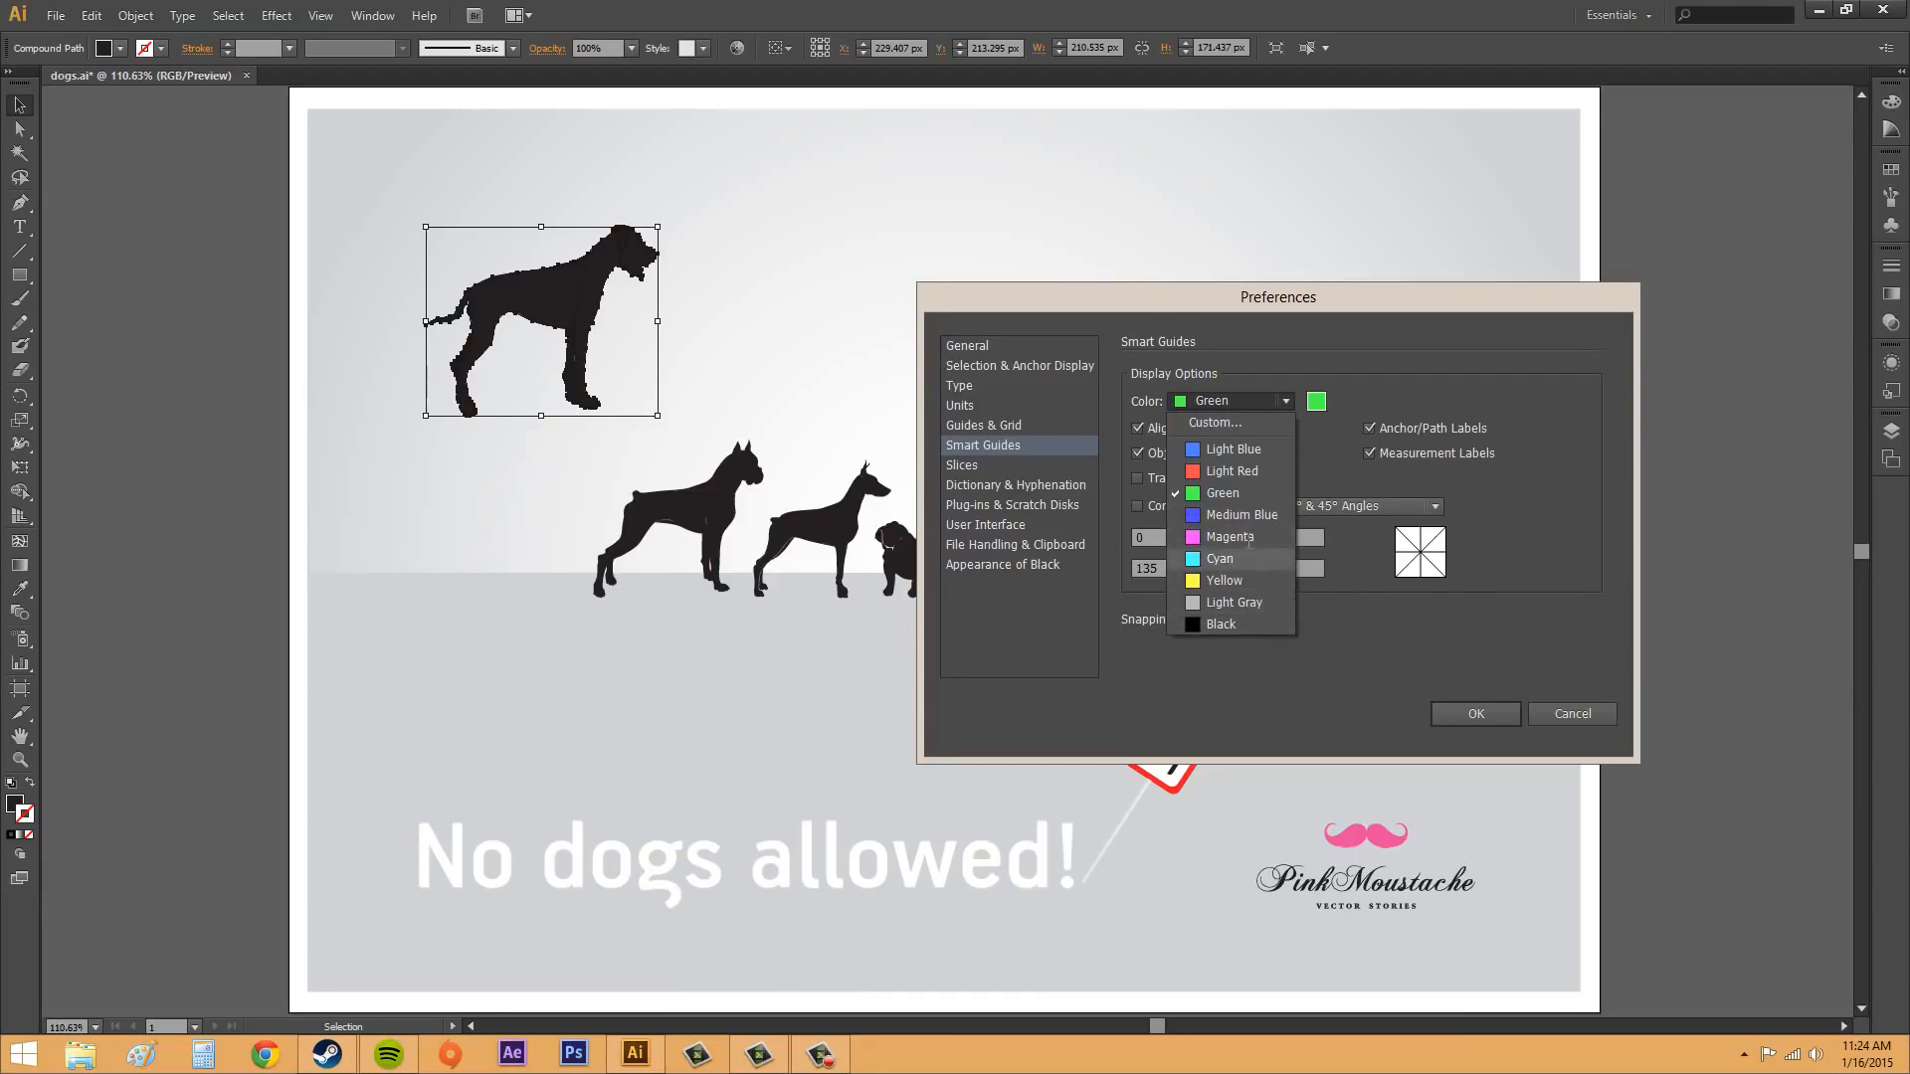
{"action": "left_click", "coordinate": [1210, 537]}
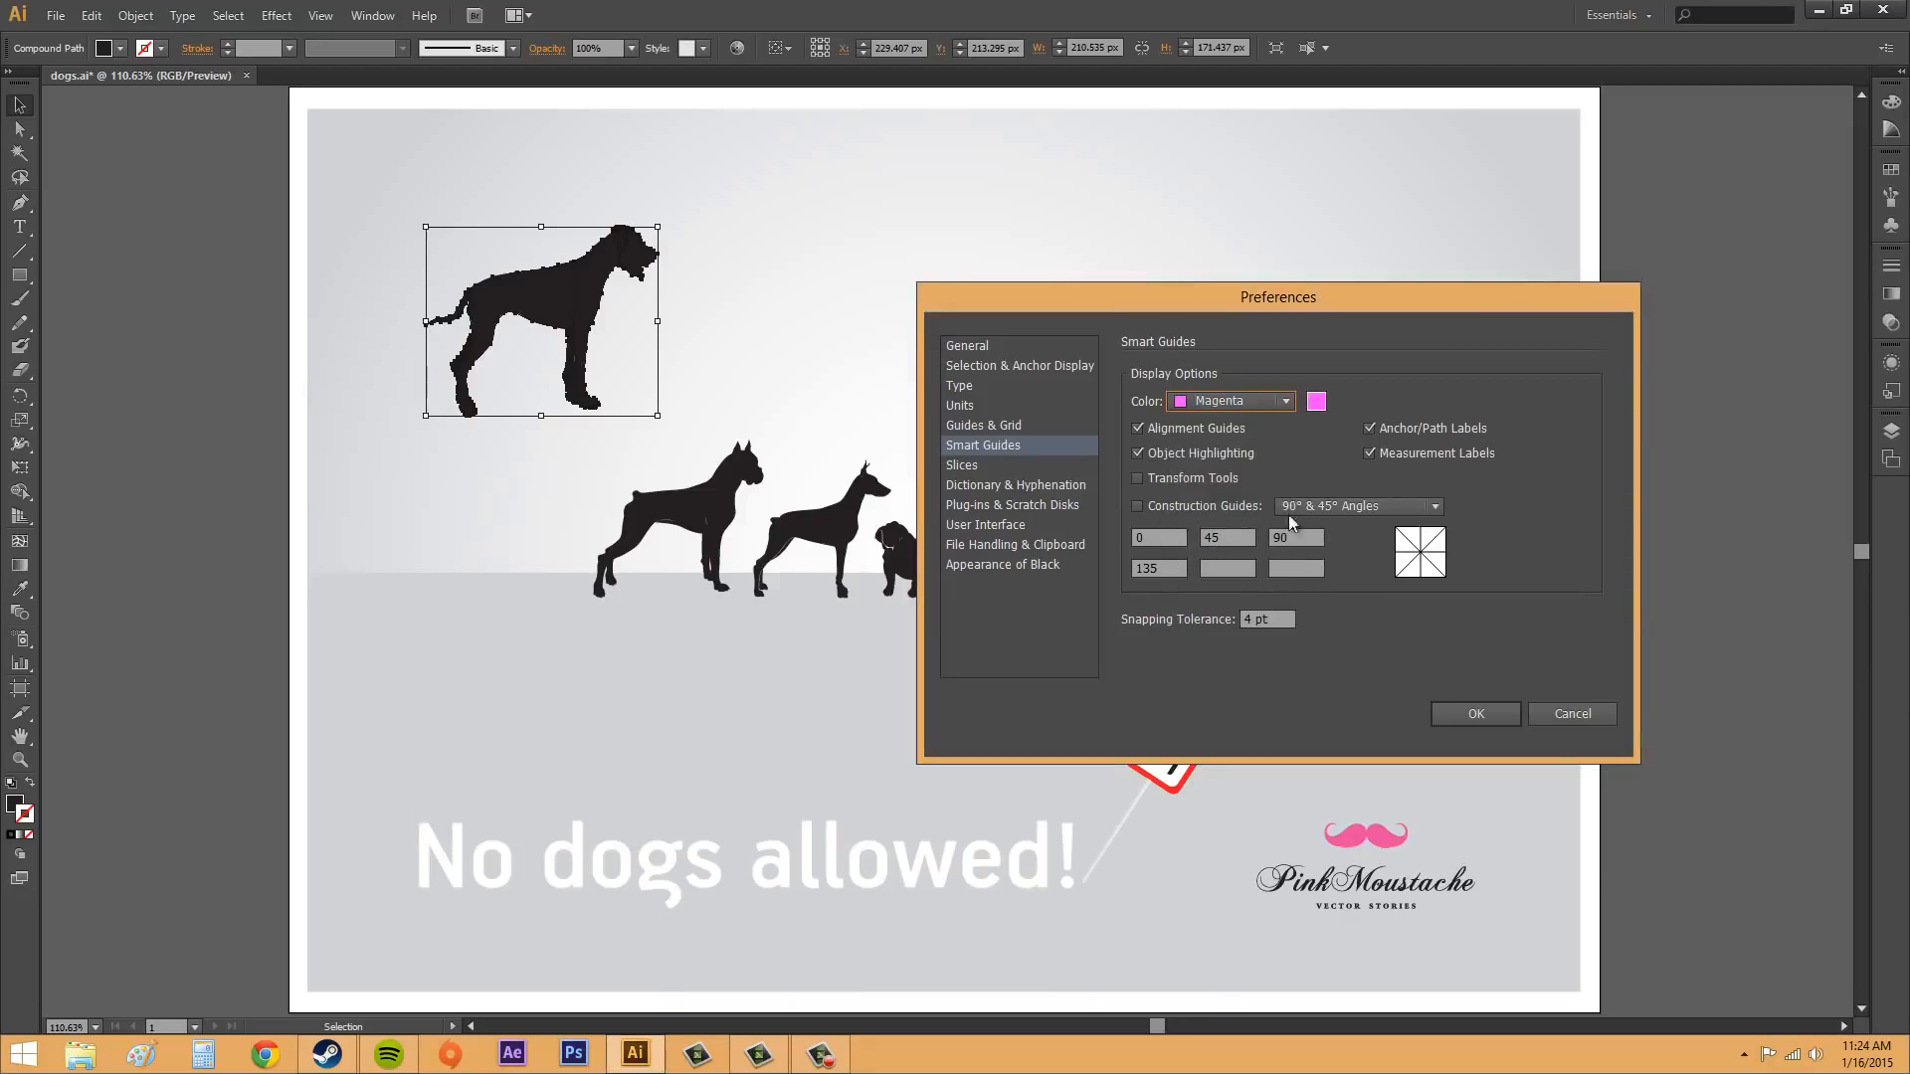
{"action": "left_click", "coordinate": [1369, 453]}
{"action": "left_click", "coordinate": [1480, 713]}
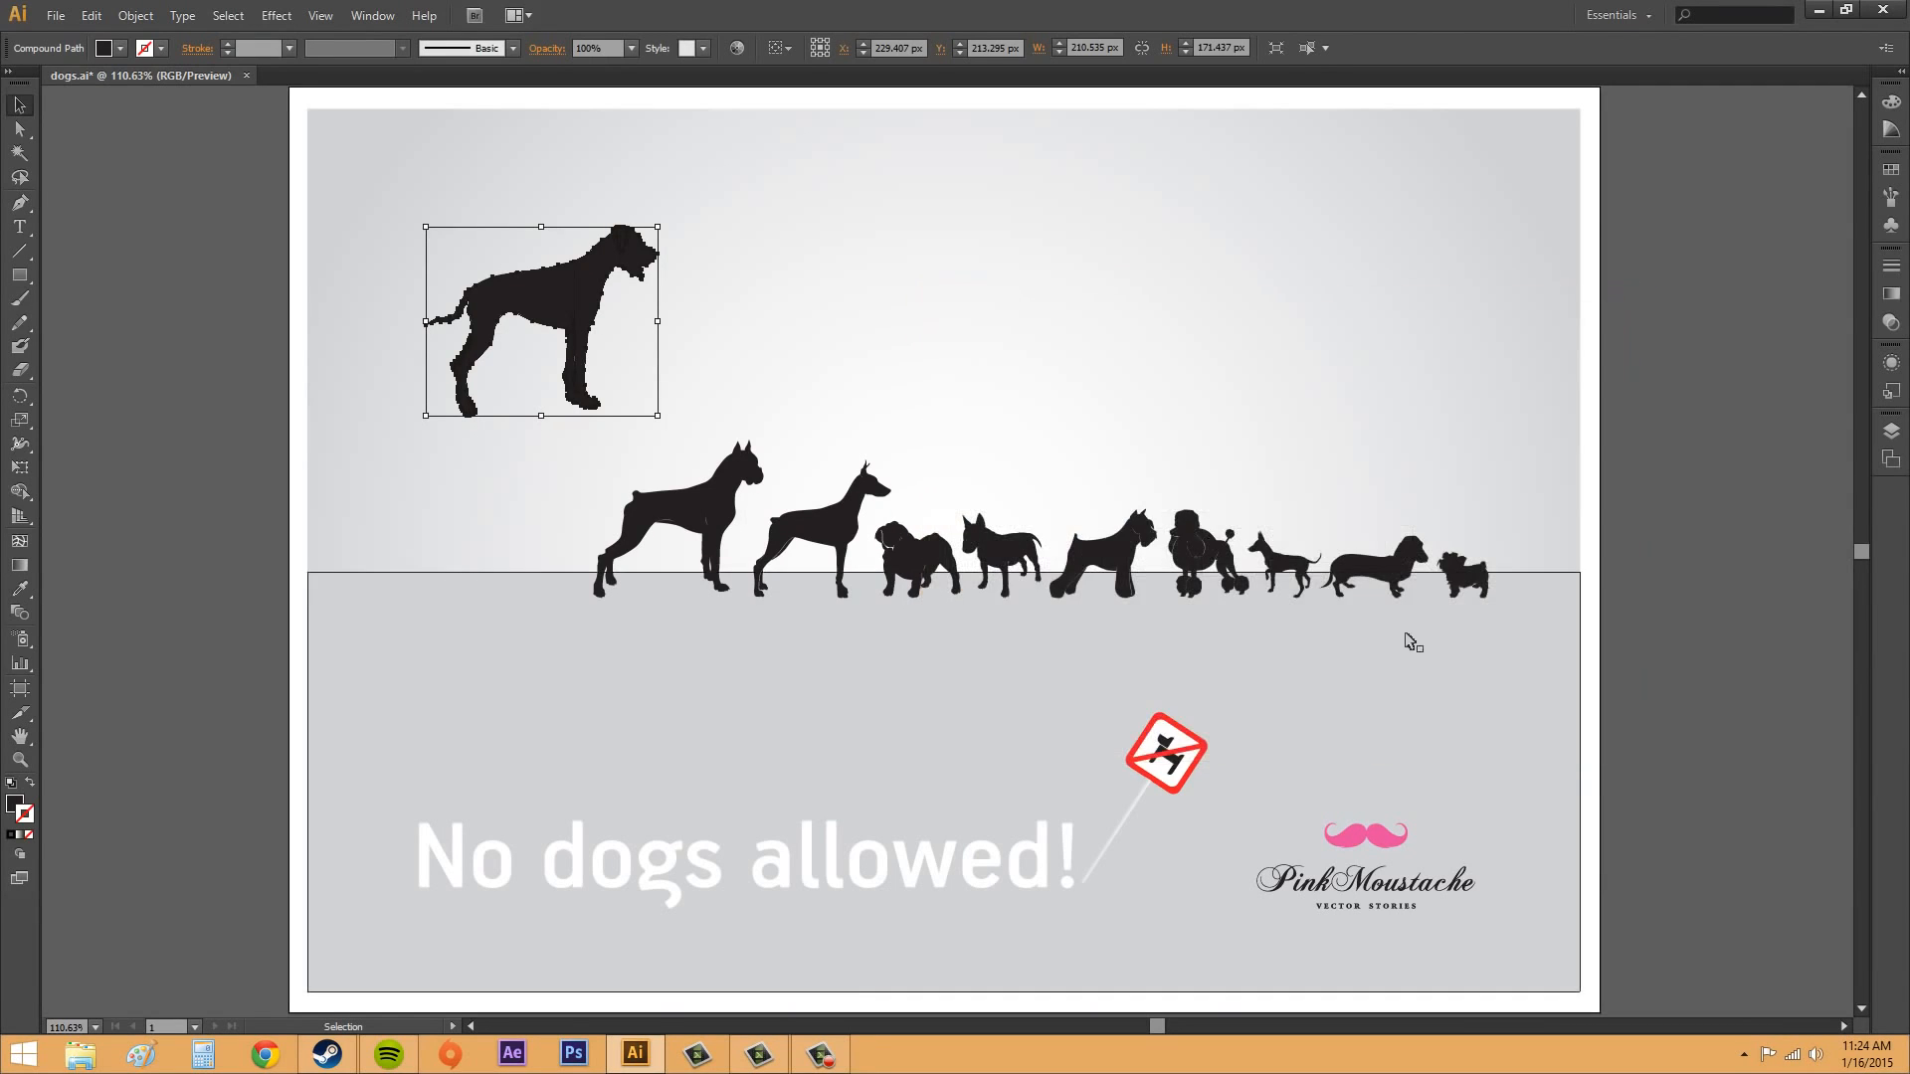
Step: Move the largest dog to the middle above the row, at about X 590 px, Y 228 px, and select the background rectangle
{"action": "left_click_drag", "start_coordinate": [608, 304], "coordinate": [979, 323]}
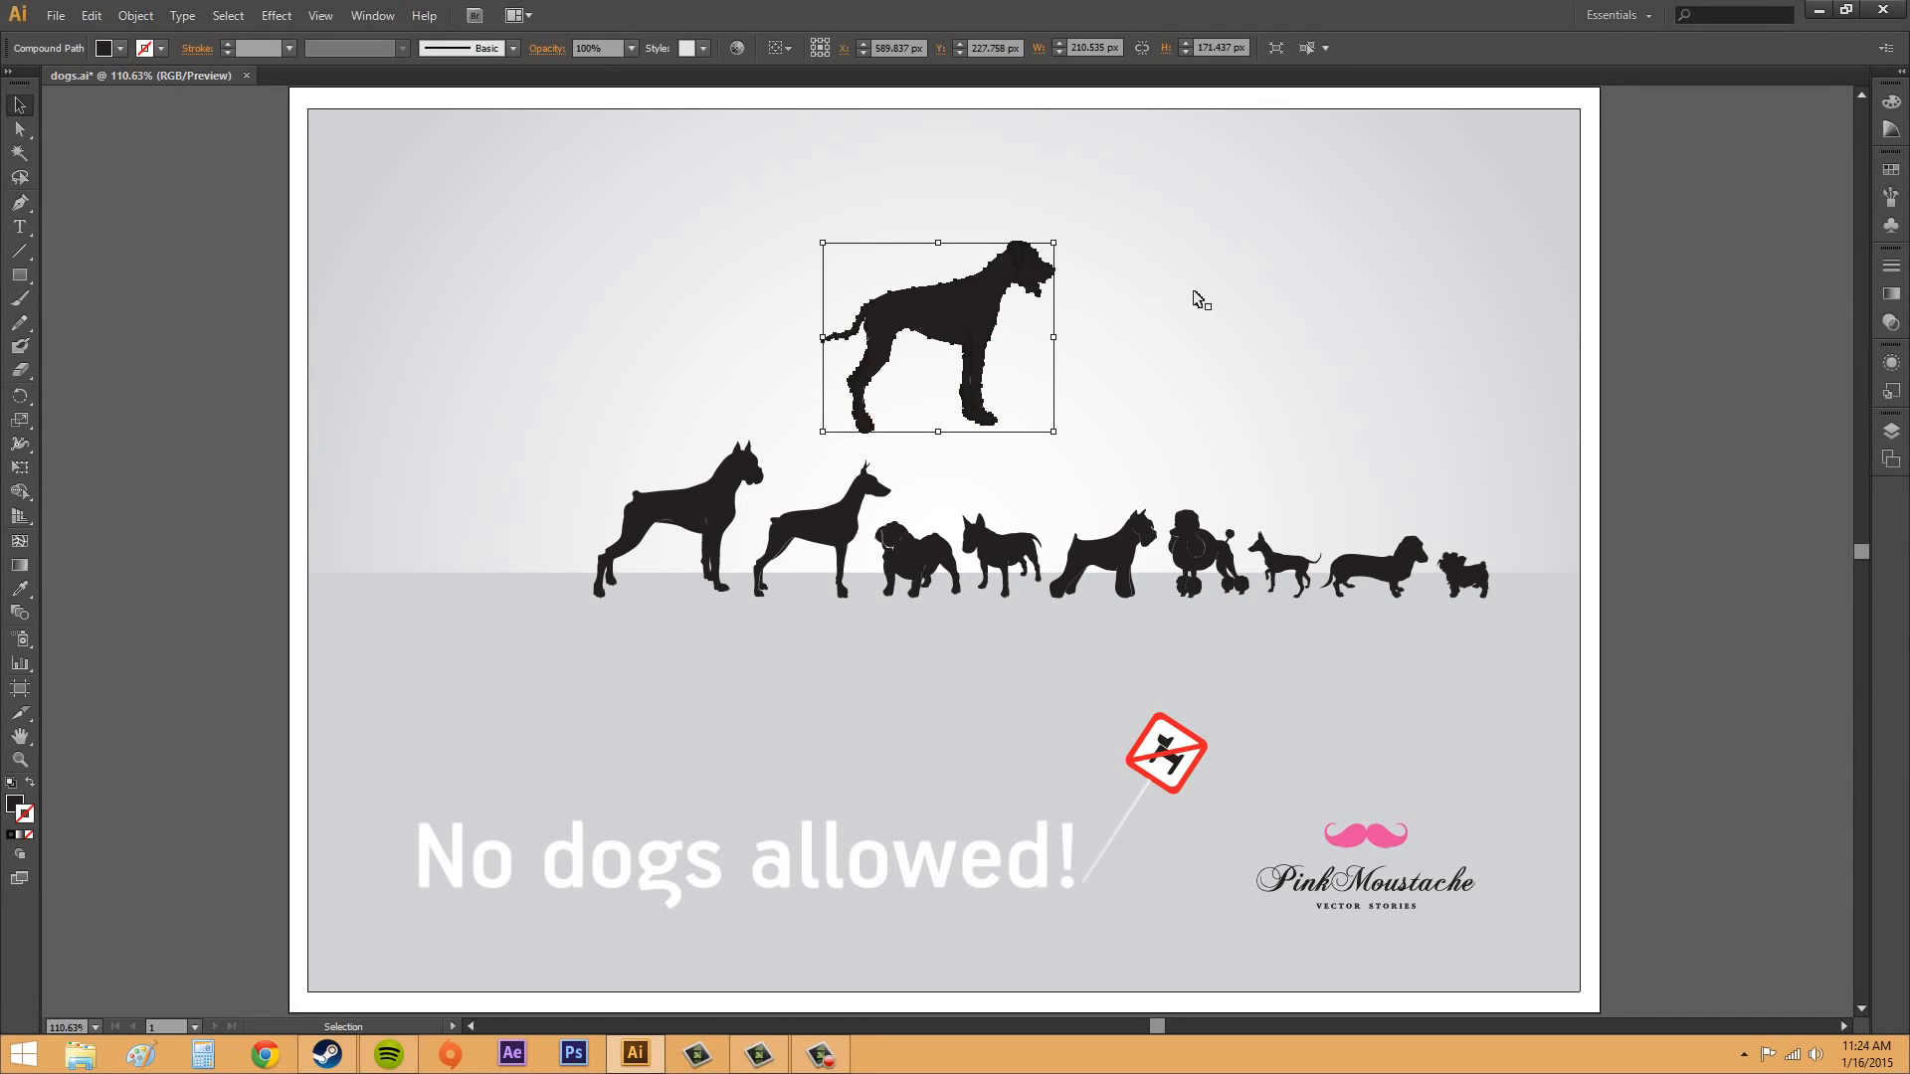
{"action": "left_click", "coordinate": [1274, 316]}
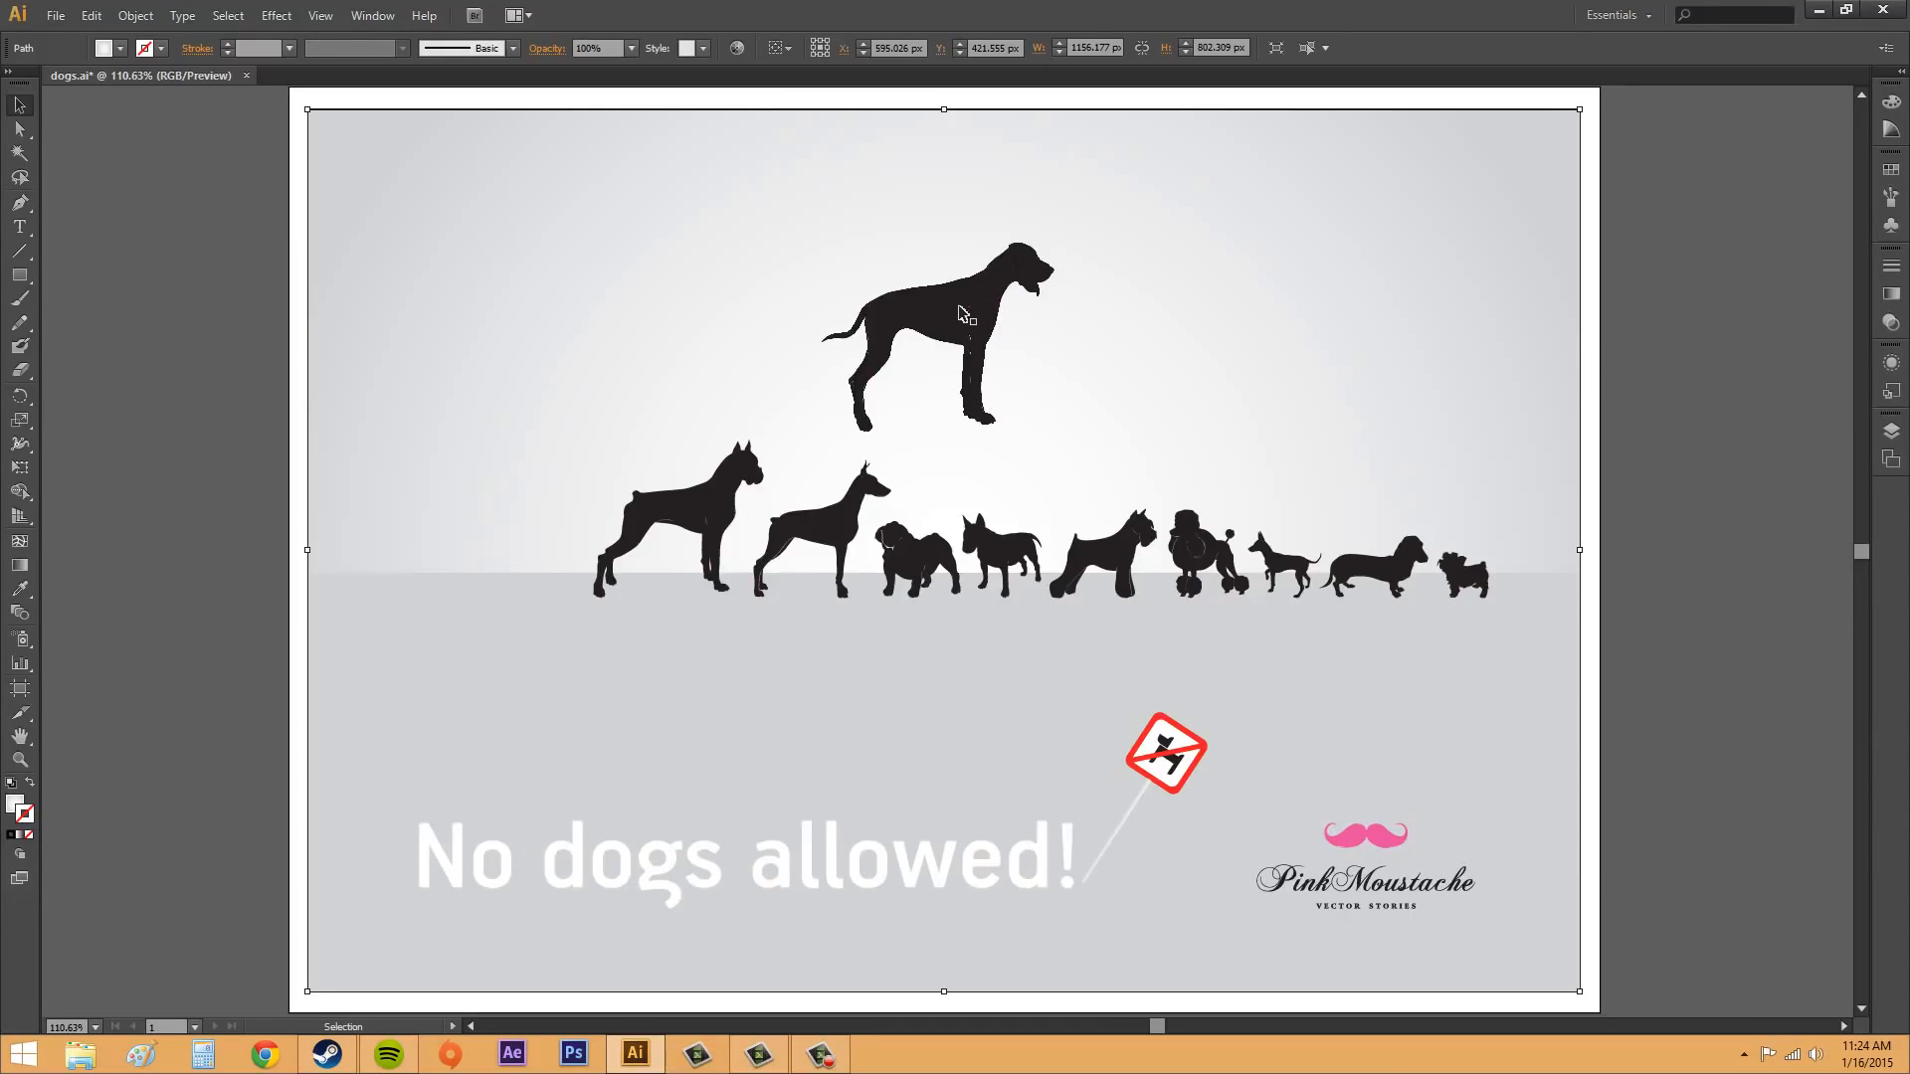